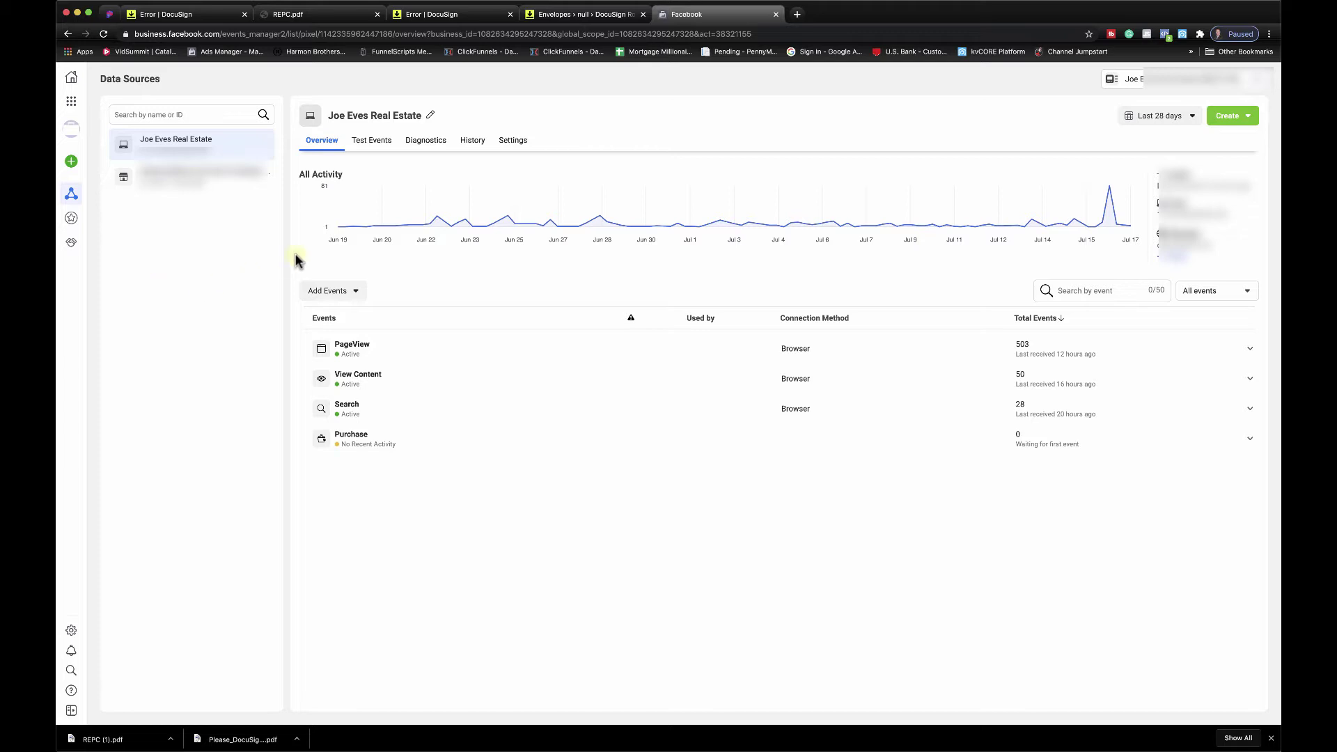
Go back to the business.facebook.com home page and open the Business Manager menu
{"action": "mouse_move", "coordinate": [345, 203]}
{"action": "left_click", "coordinate": [230, 33]}
{"action": "left_click_drag", "start_coordinate": [252, 33], "coordinate": [662, 52]}
{"action": "key", "text": "BackSpace"}
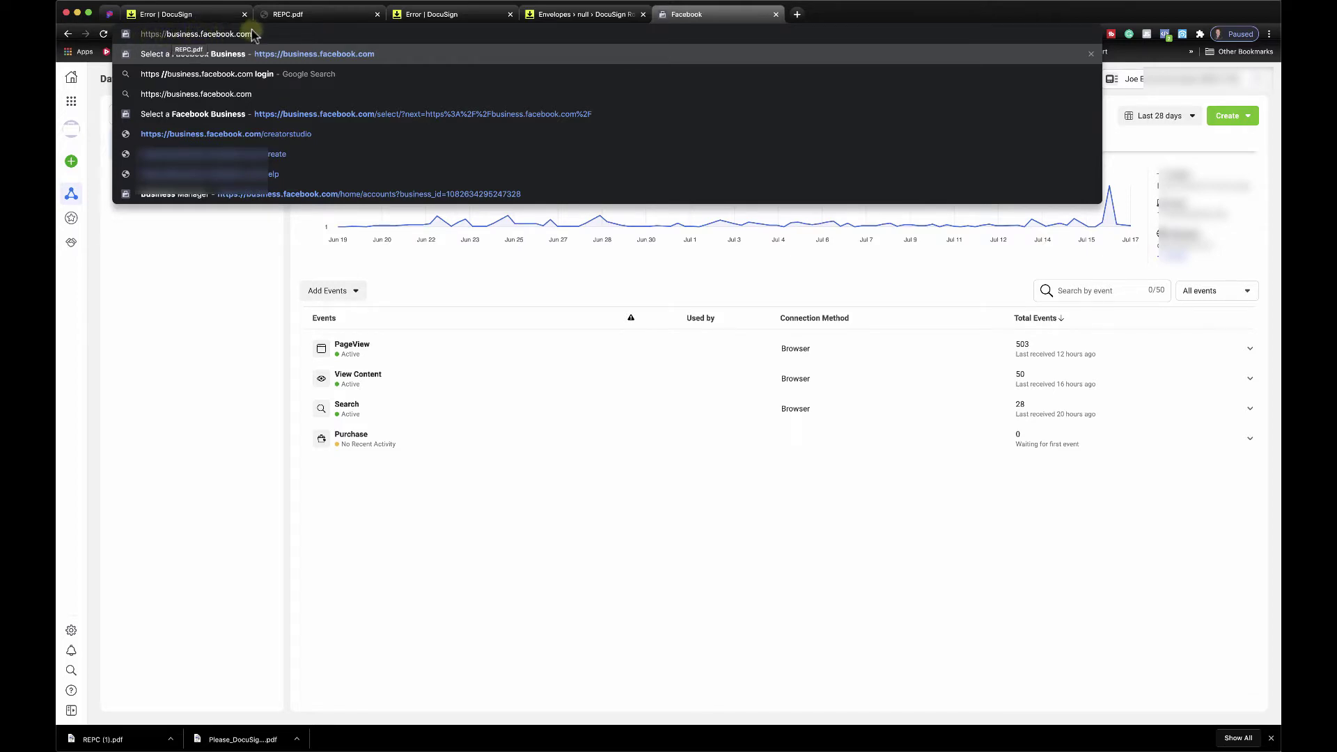
{"action": "key", "text": "Return"}
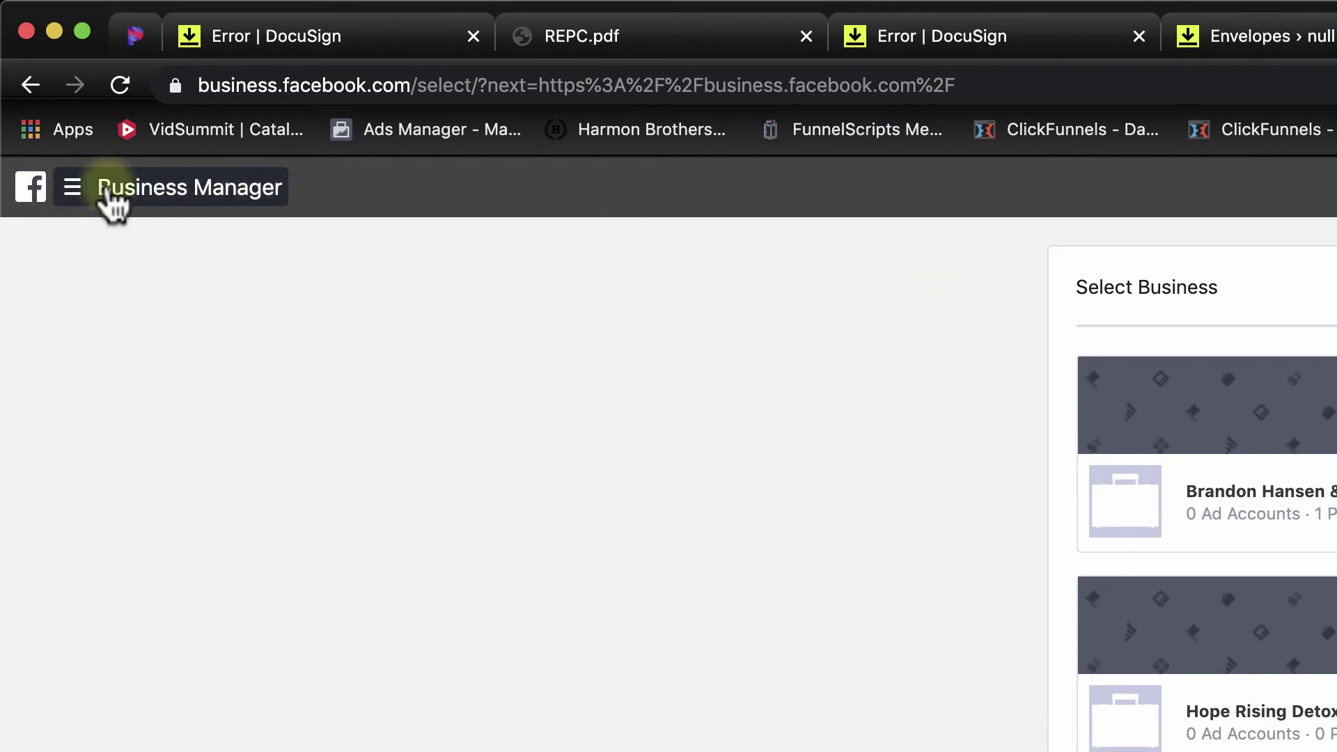
{"action": "left_click", "coordinate": [111, 202]}
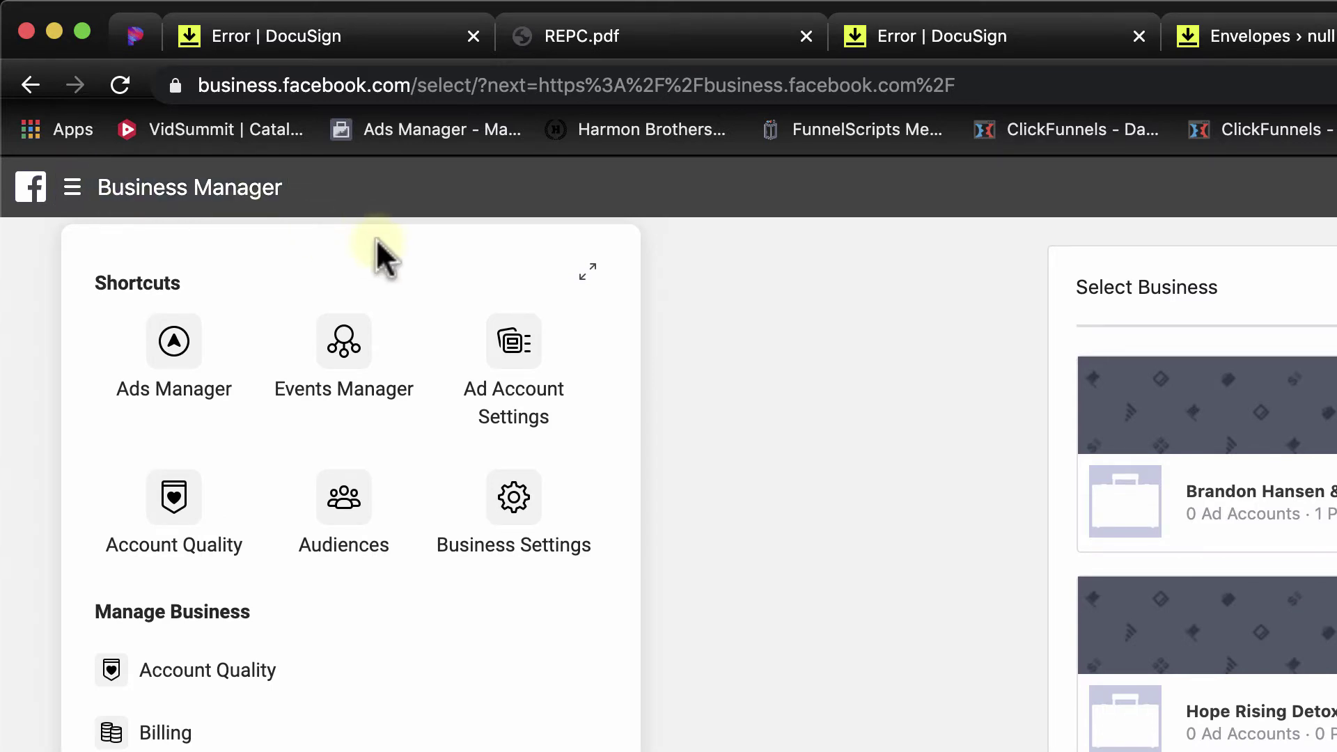
Open Events Manager, close the Connect Data Sources dialog, and expand the navigation sidebar
{"action": "left_click", "coordinate": [346, 346]}
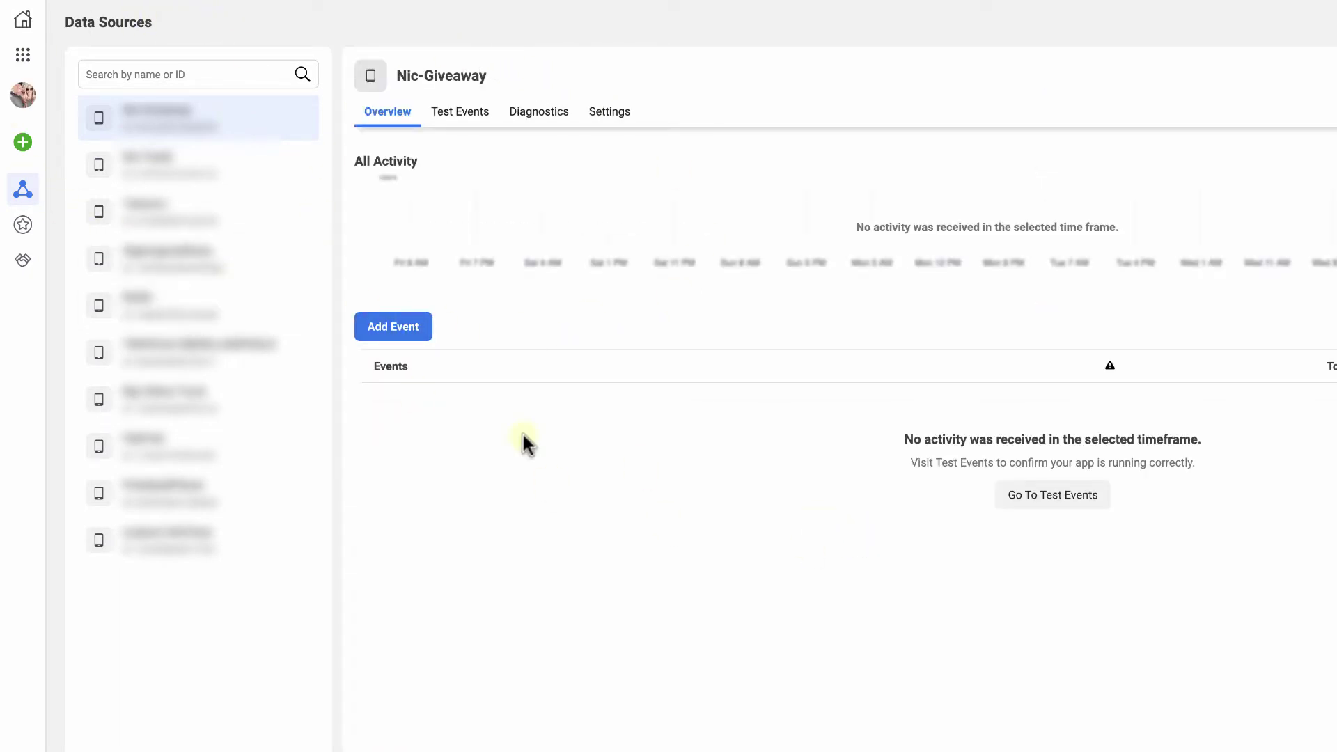
{"action": "mouse_move", "coordinate": [24, 141]}
{"action": "left_click", "coordinate": [22, 142]}
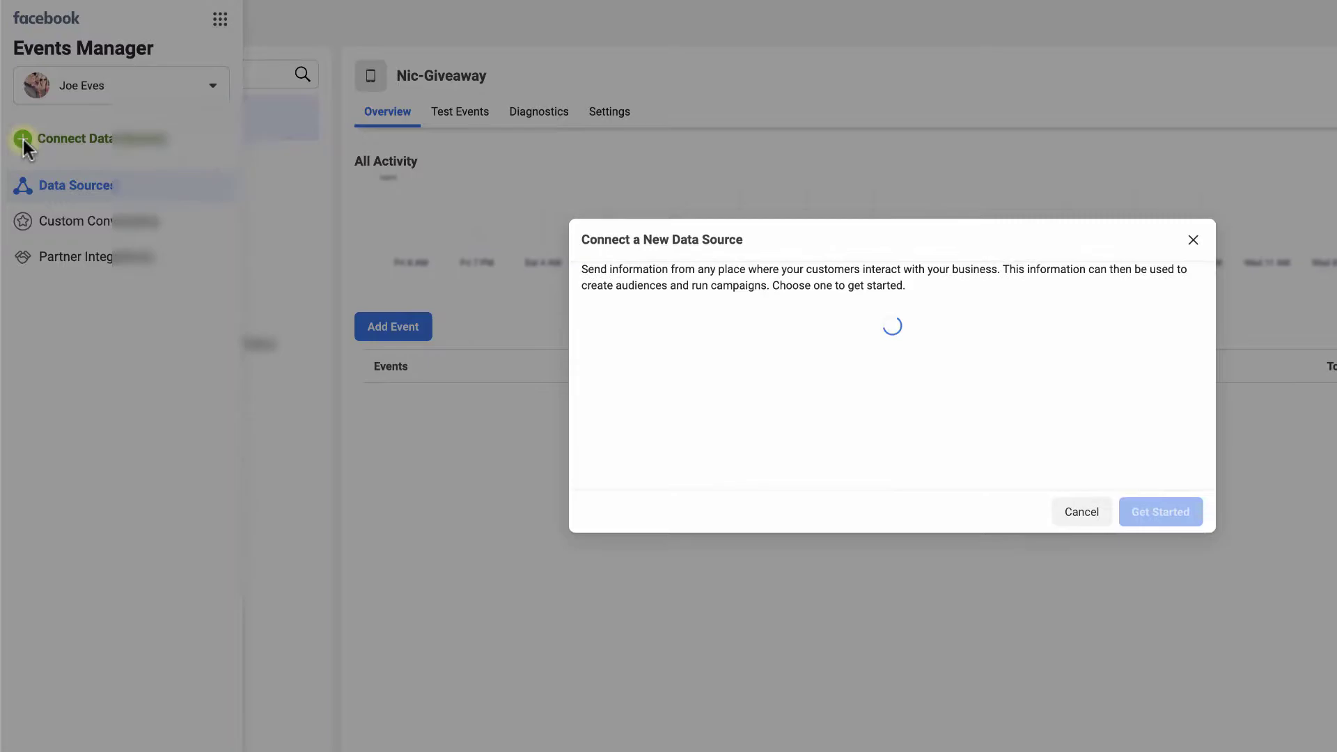
{"action": "left_click", "coordinate": [1193, 239]}
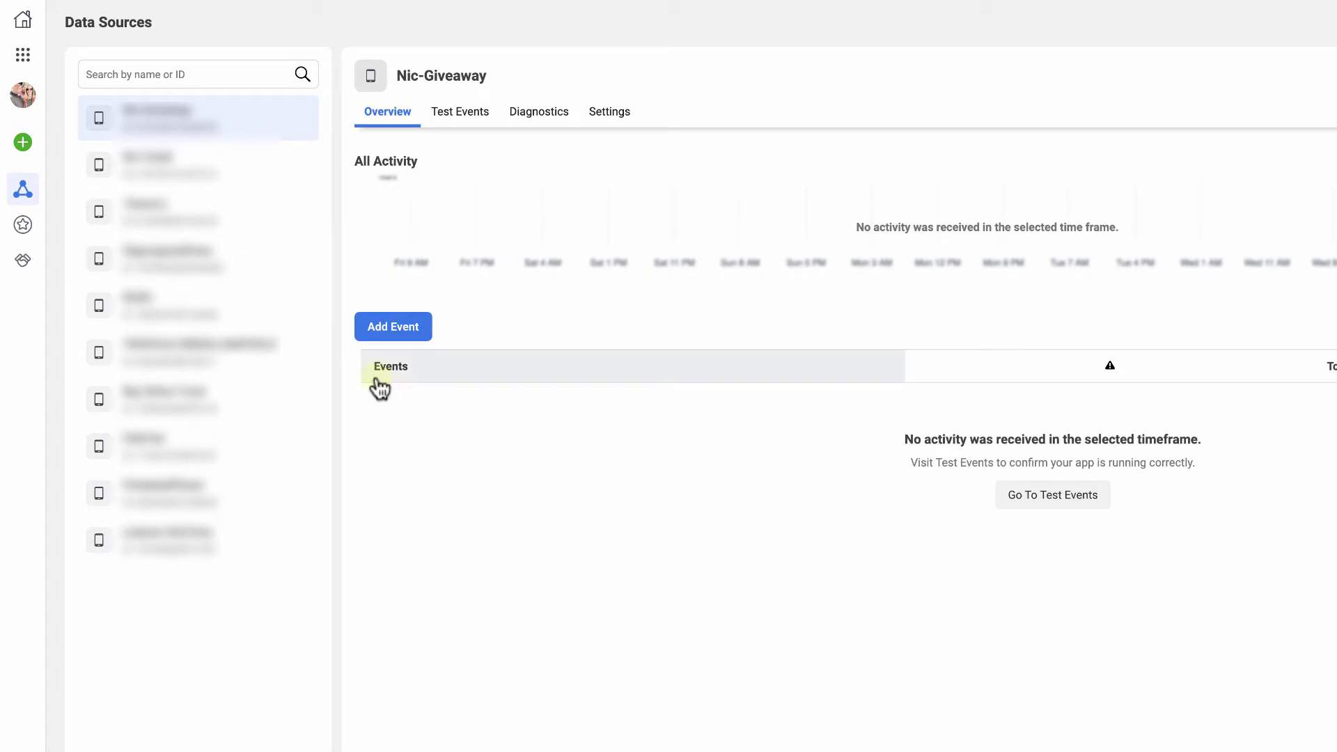
{"action": "mouse_move", "coordinate": [25, 143]}
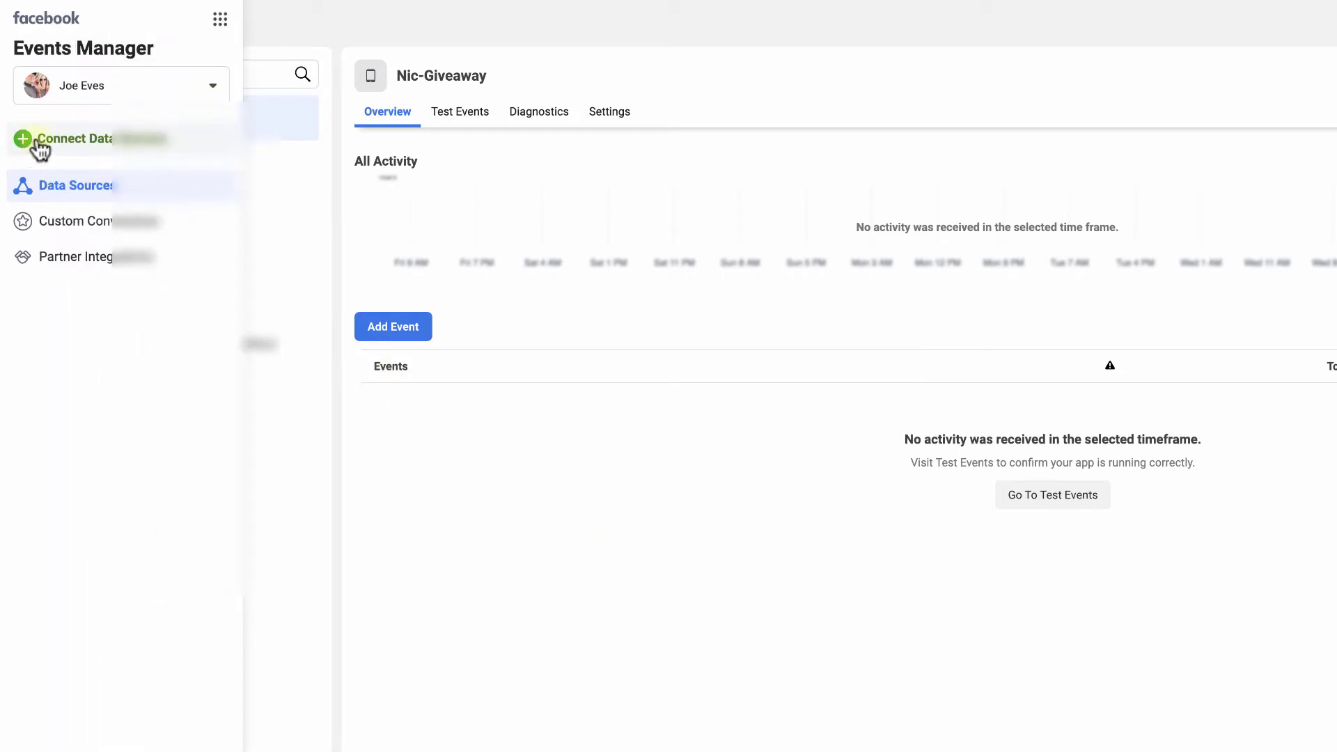
Start a new Web data source using Facebook Pixel as the connection method
{"action": "left_click", "coordinate": [85, 143]}
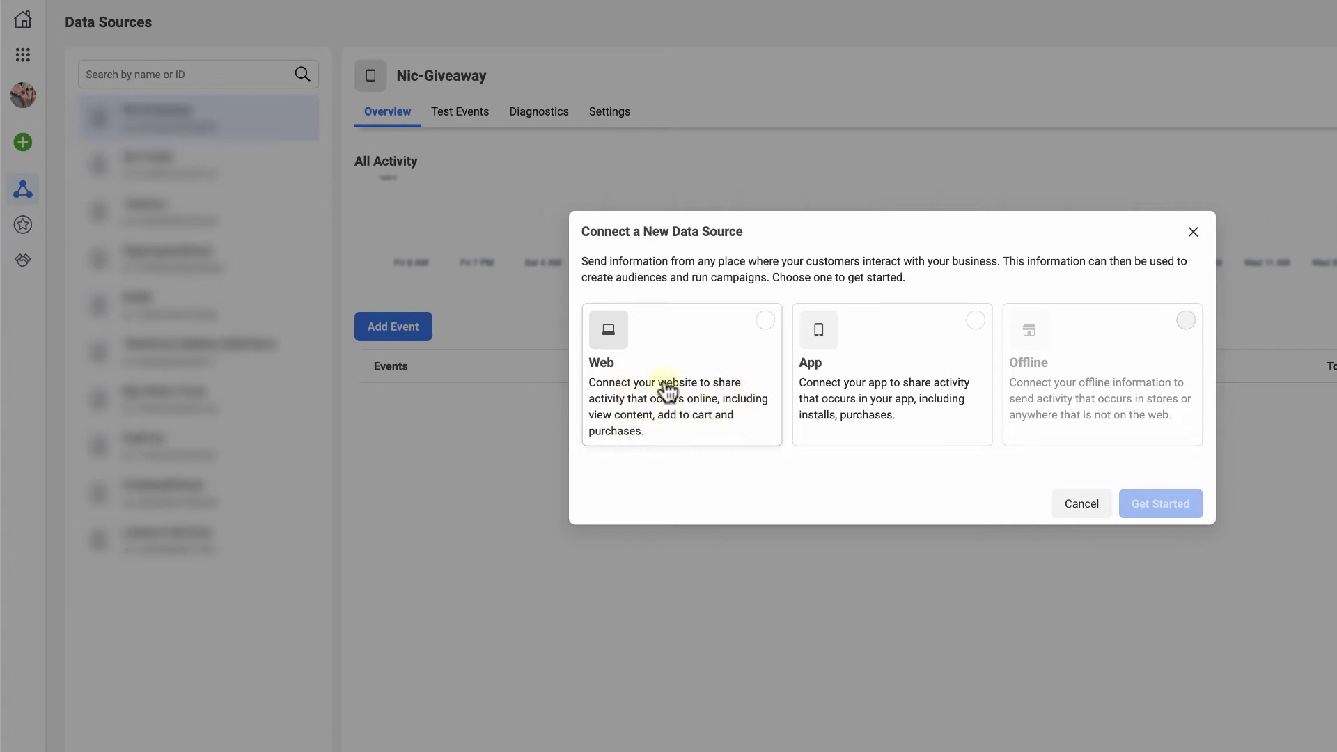
{"action": "left_click", "coordinate": [766, 325]}
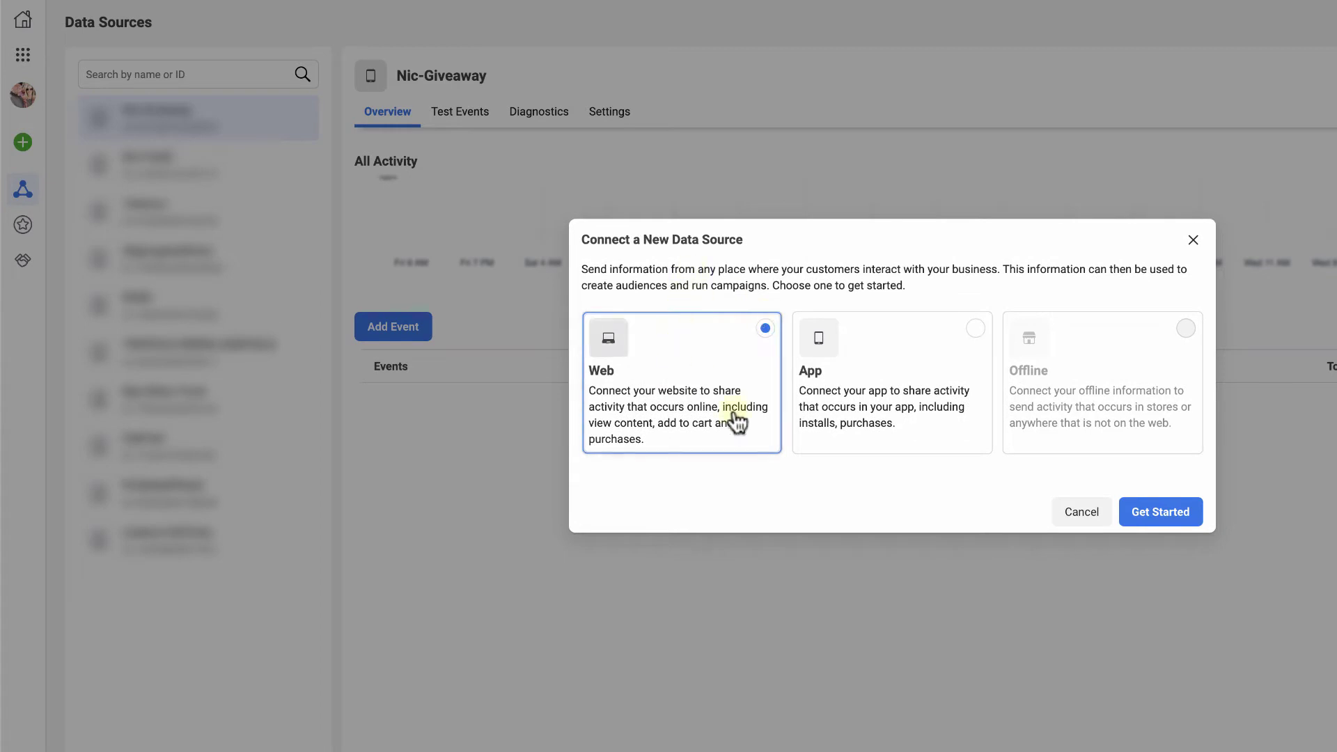
{"action": "left_click", "coordinate": [1176, 519]}
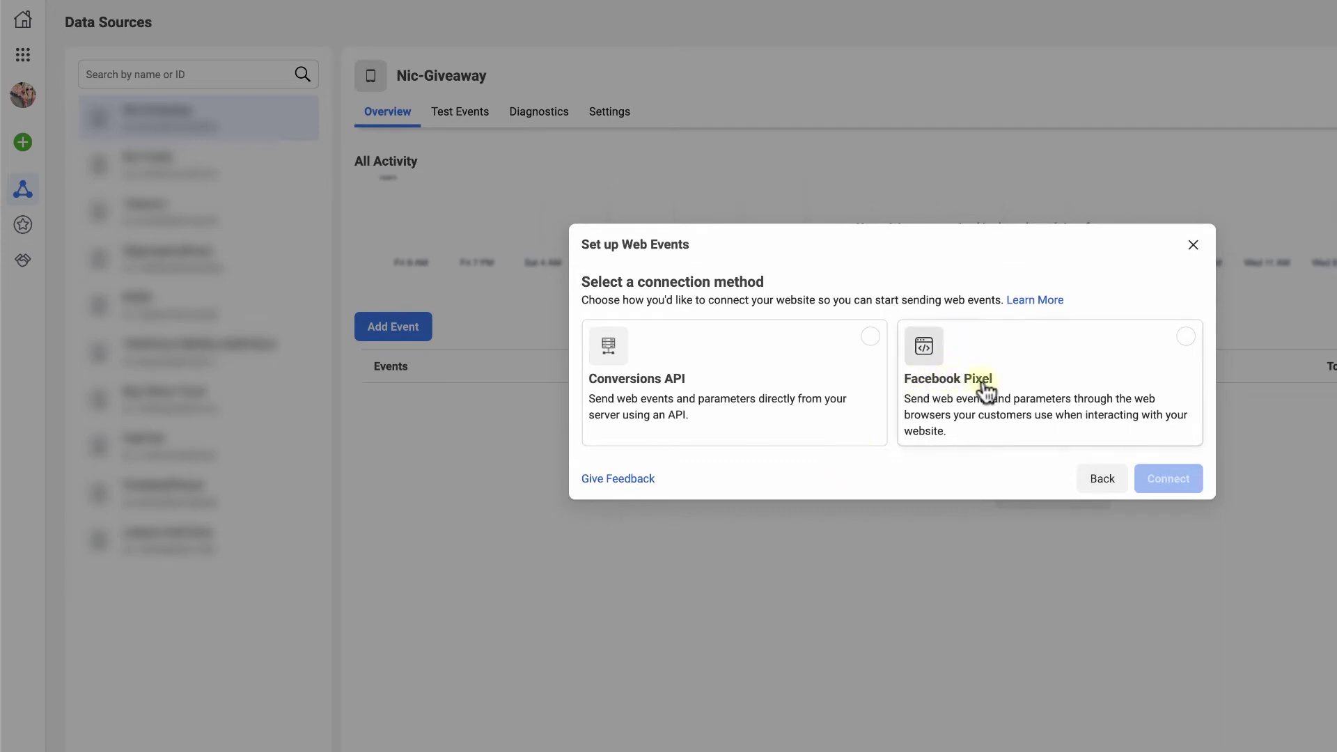
{"action": "left_click", "coordinate": [1186, 339]}
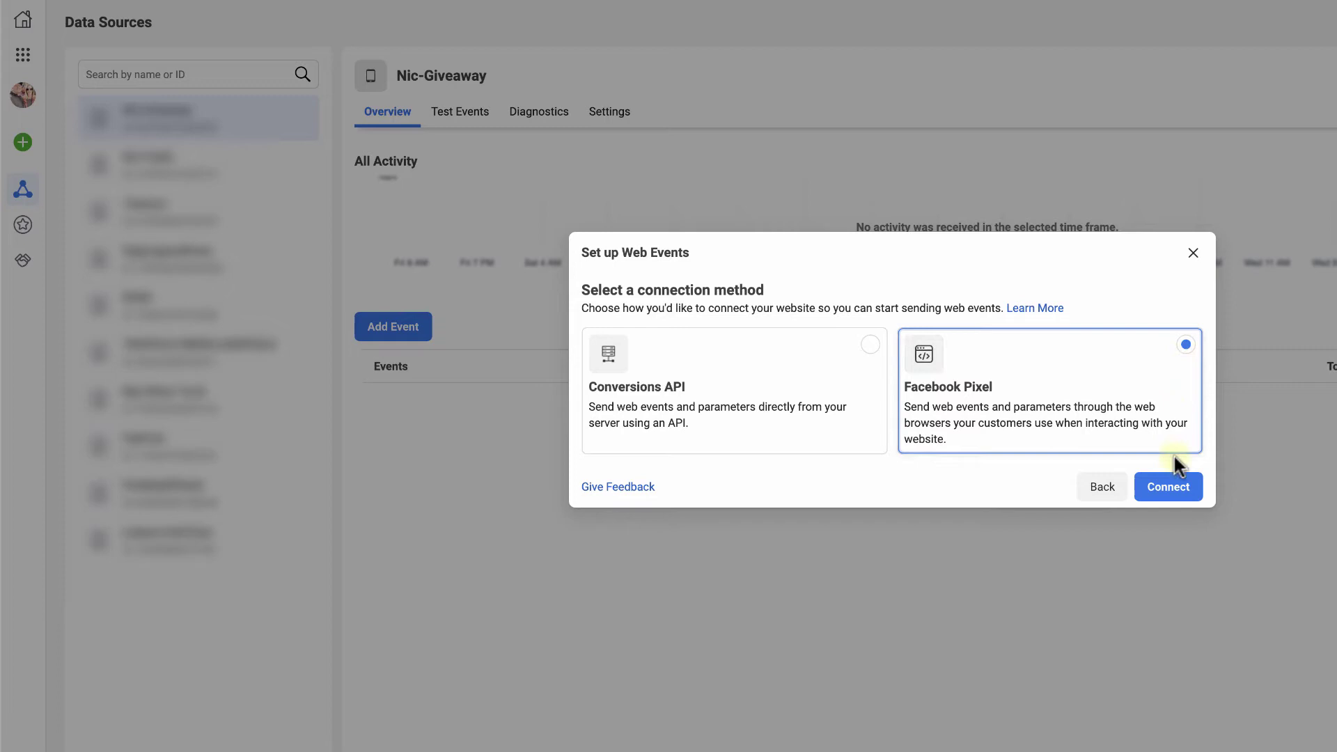
{"action": "left_click", "coordinate": [1166, 487]}
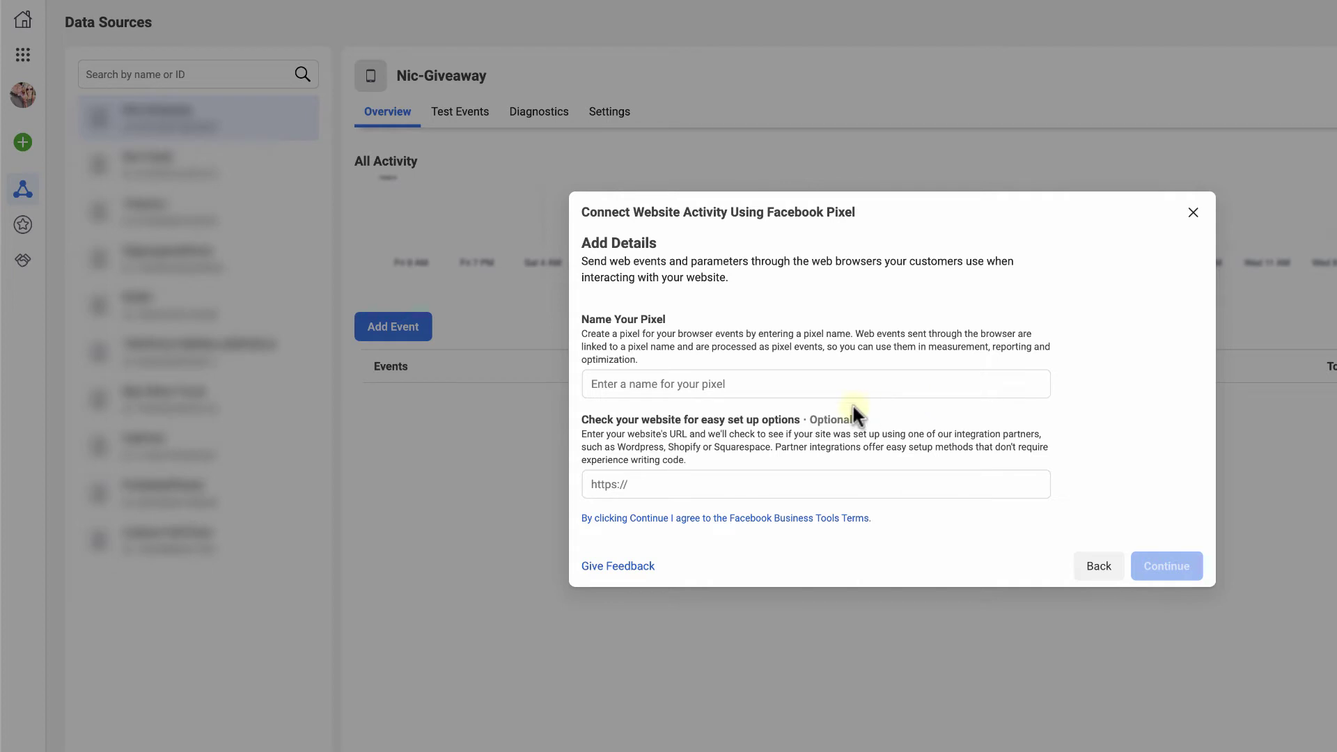
Name the new pixel 'KV Core Website' and continue
{"action": "left_click", "coordinate": [614, 384]}
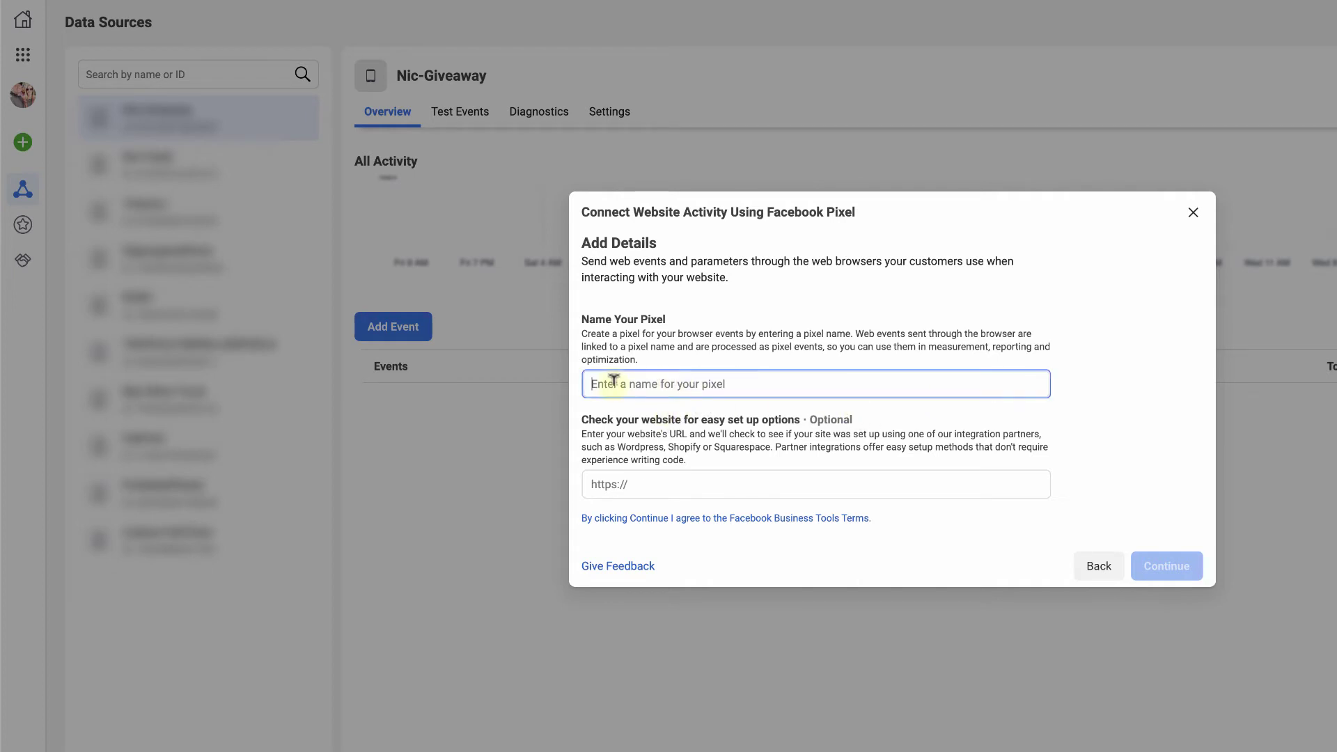
{"action": "type", "text": "K"}
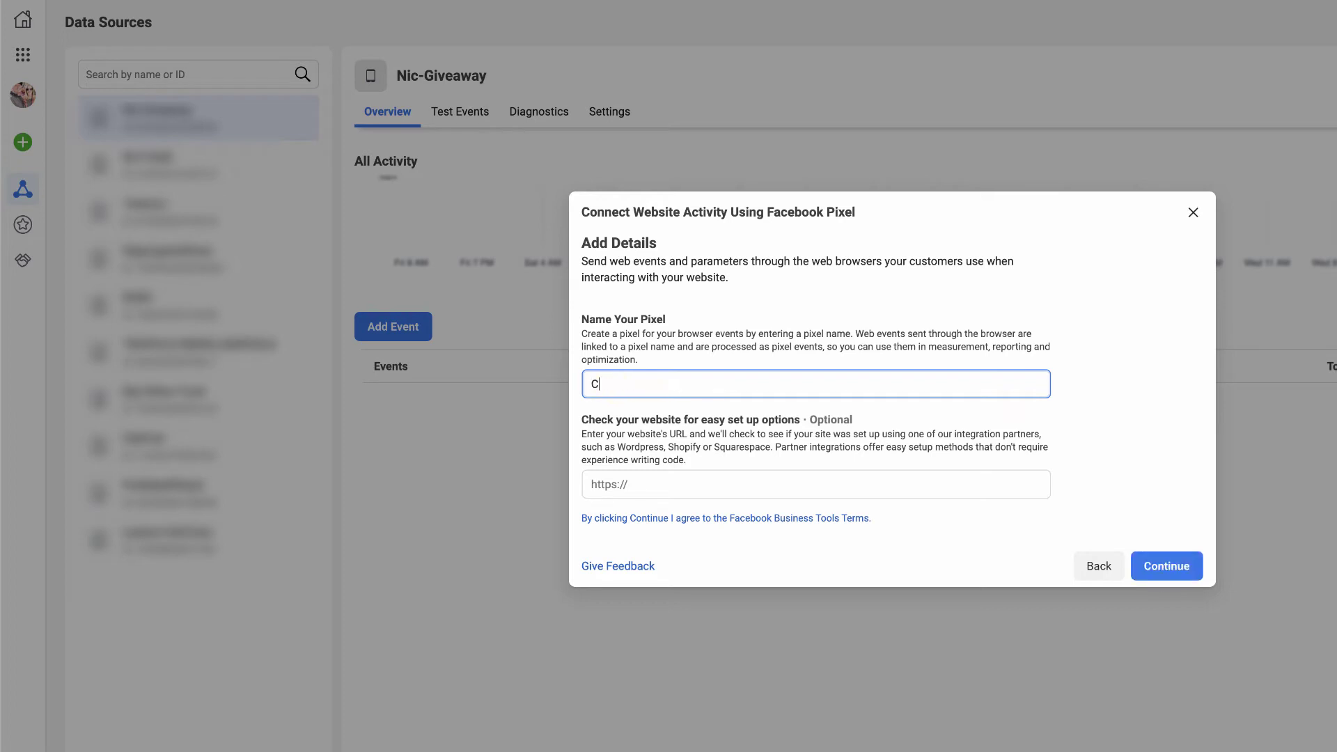
{"action": "key", "text": "BackSpace"}
{"action": "type", "text": "KCWebsite"}
{"action": "left_click", "coordinate": [1165, 567]}
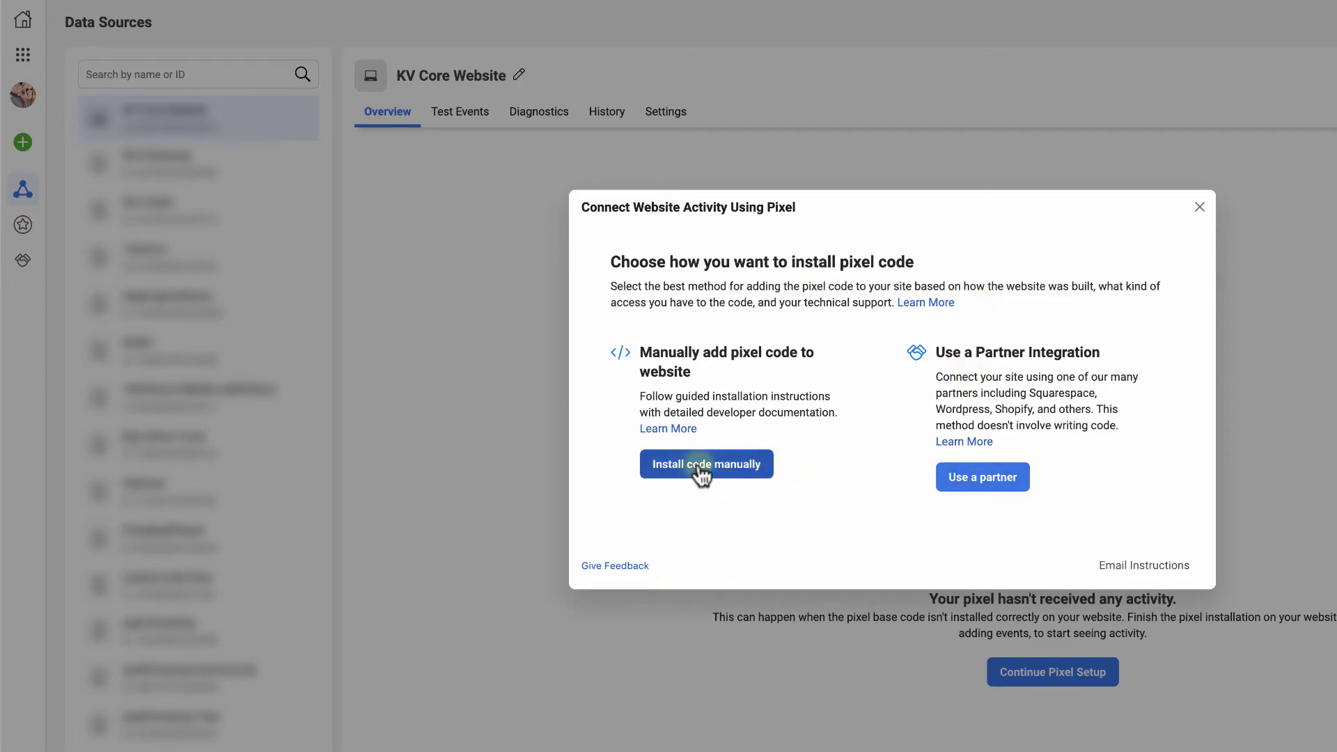
Choose manual installation and copy the pixel's base code
{"action": "left_click", "coordinate": [740, 471]}
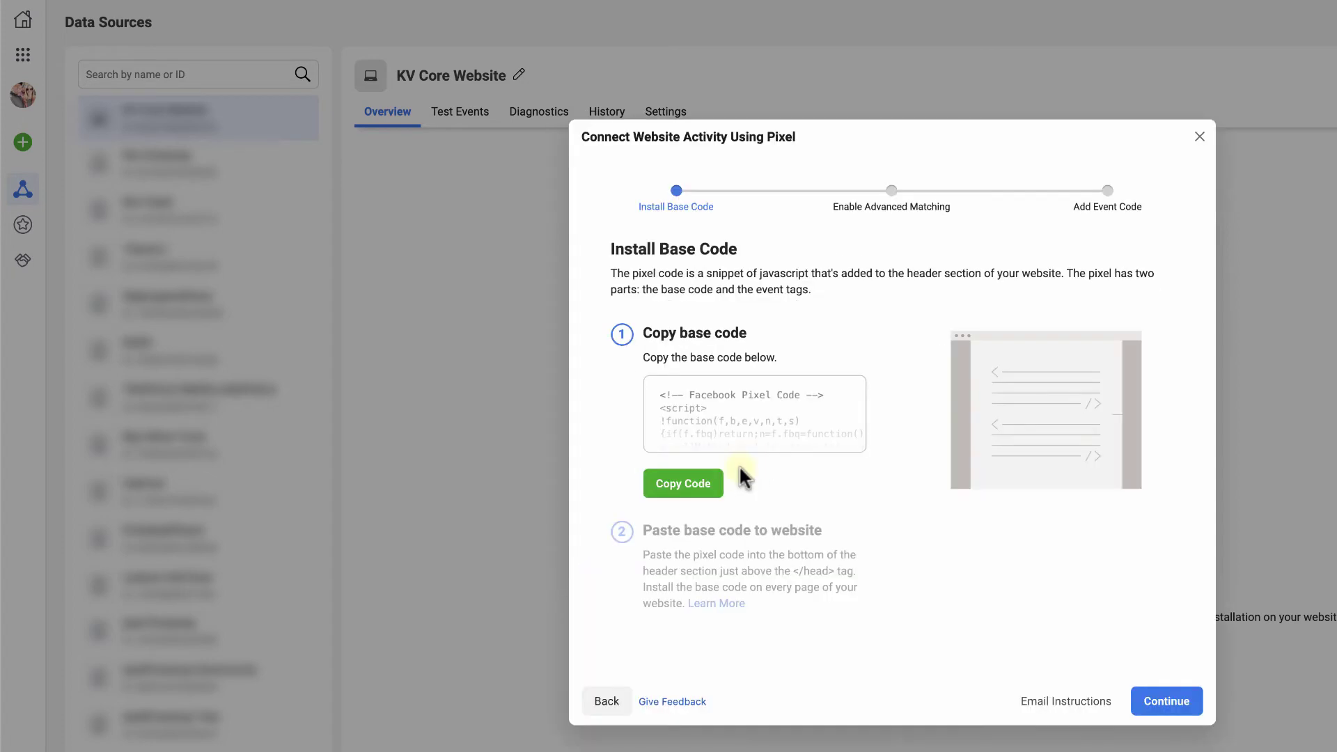
{"action": "left_click", "coordinate": [697, 495]}
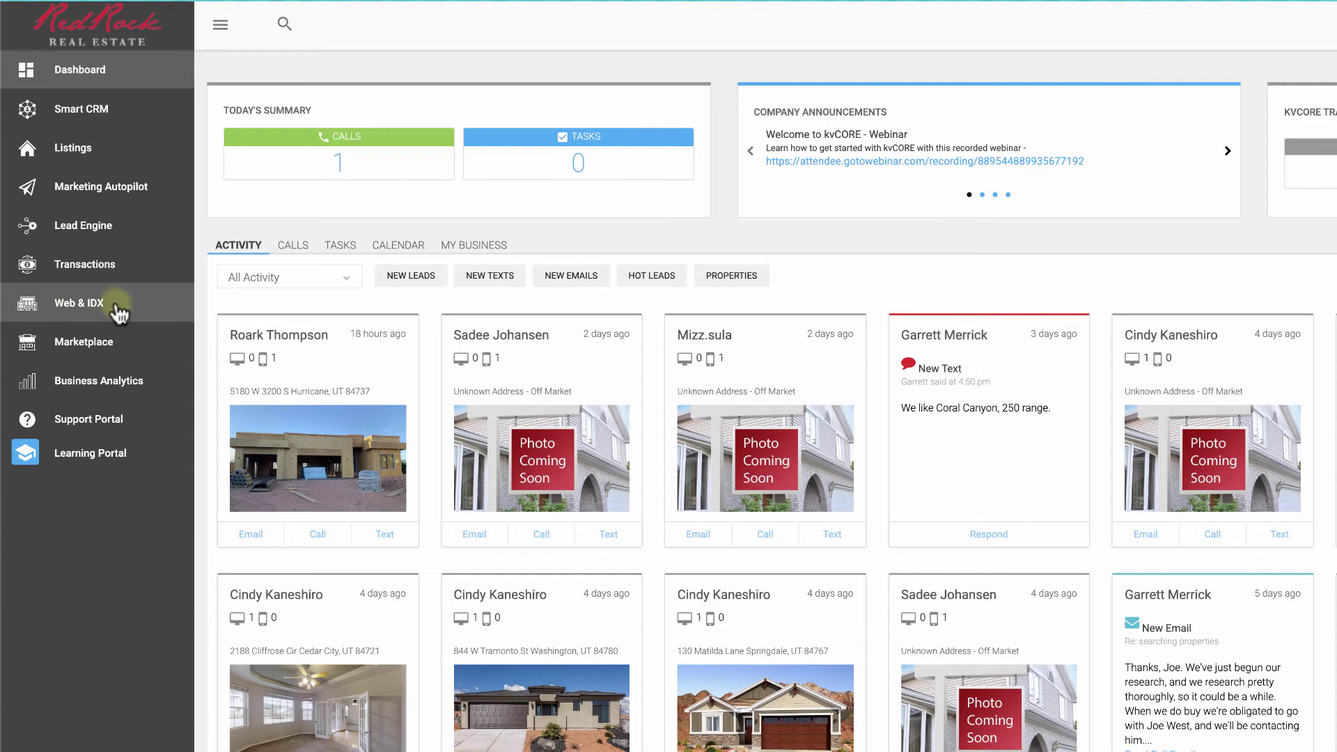
From Website Manager, open the stgeorgelistings.com settings on the General section
{"action": "left_click", "coordinate": [89, 307]}
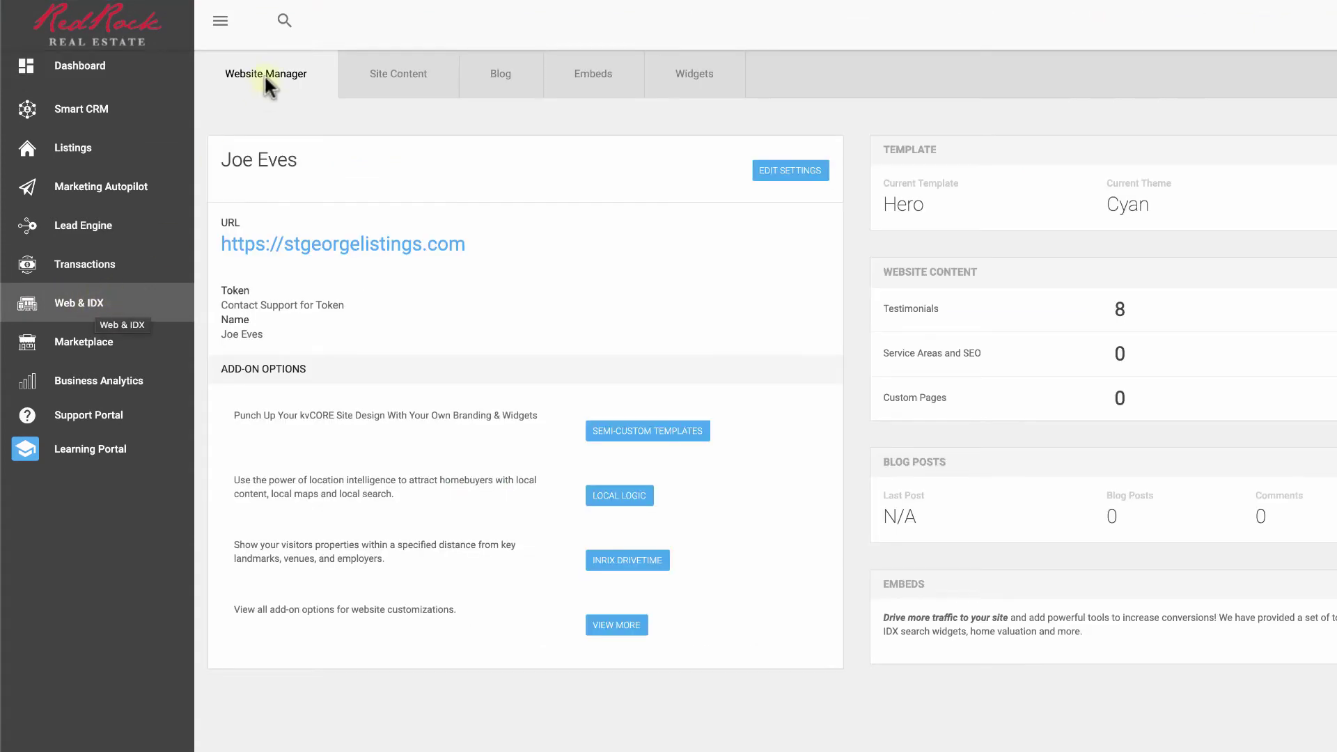
{"action": "left_click", "coordinate": [798, 178]}
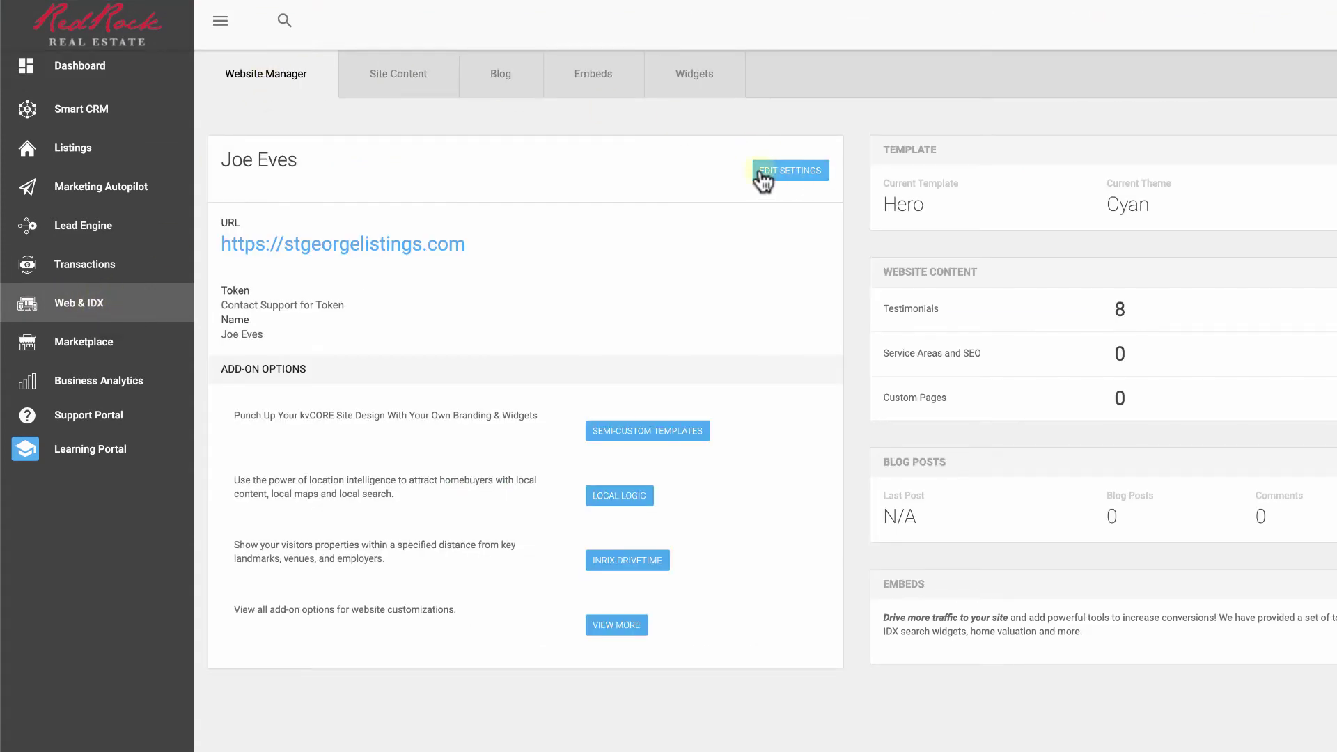
{"action": "left_click", "coordinate": [804, 182]}
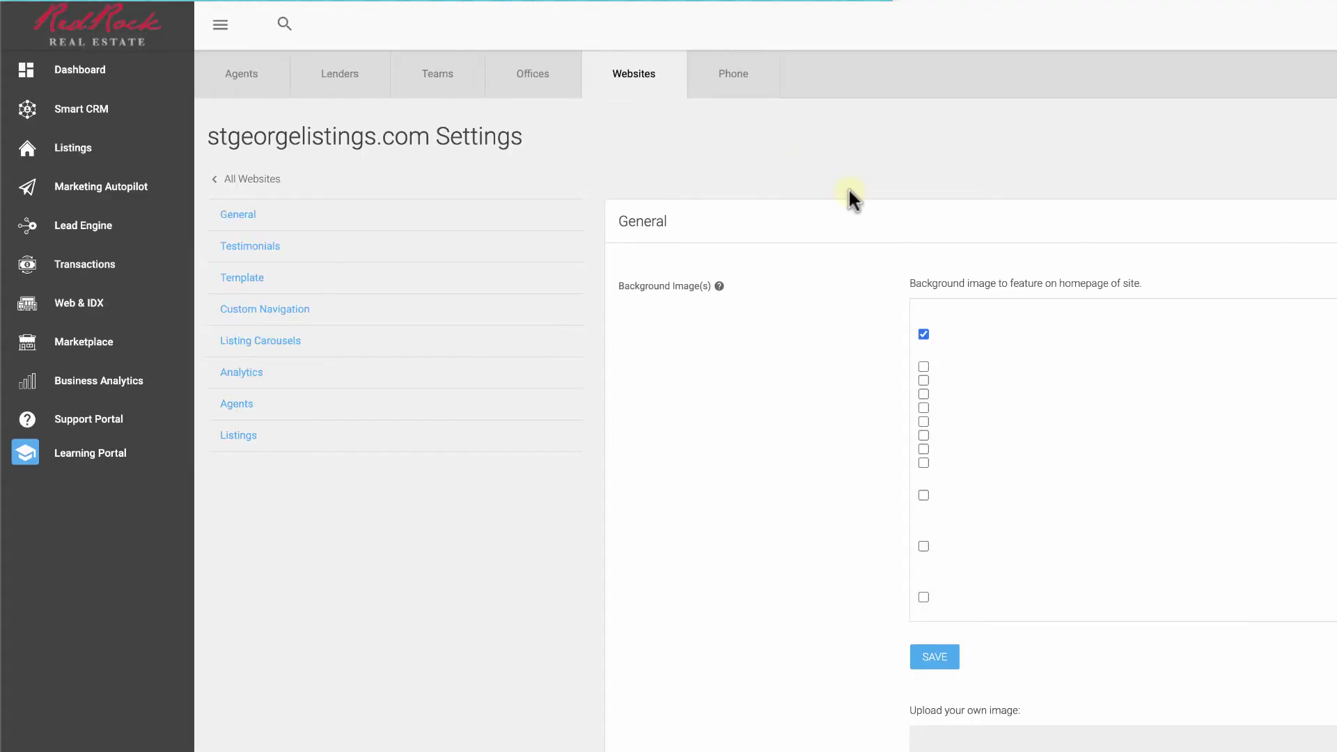
Scroll down to the Custom Header field and review the Facebook Pixel code inside it
{"action": "scroll", "coordinate": [854, 272], "scroll_direction": "down", "scroll_amount": 5}
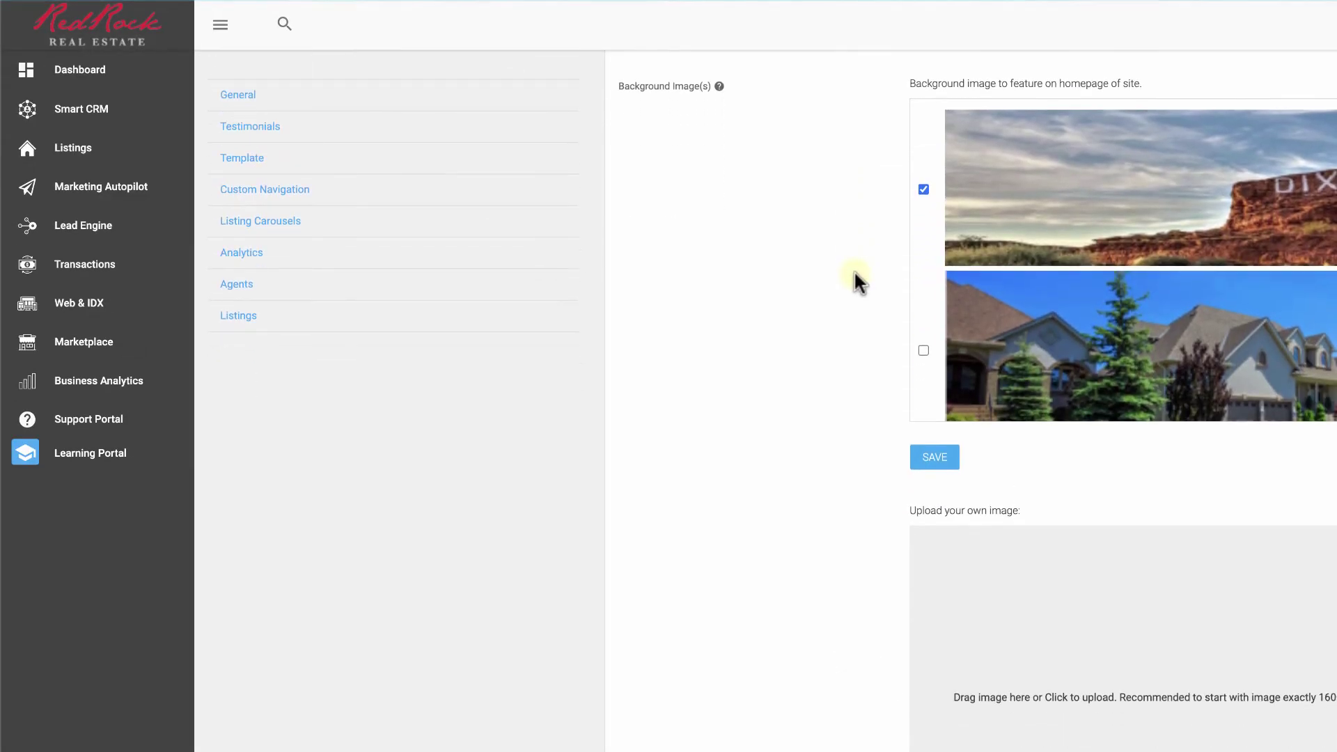
{"action": "scroll", "coordinate": [712, 261], "scroll_direction": "down", "scroll_amount": 12}
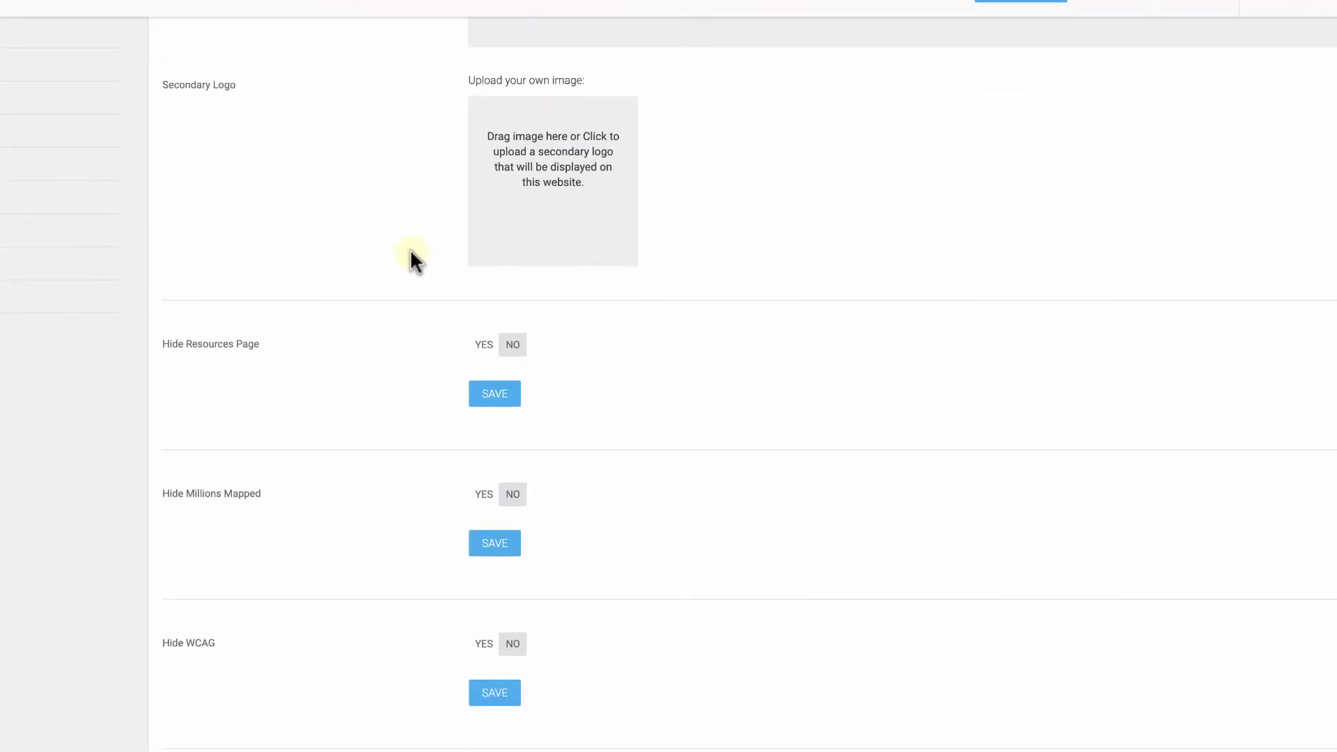
{"action": "scroll", "coordinate": [411, 259], "scroll_direction": "down", "scroll_amount": 20}
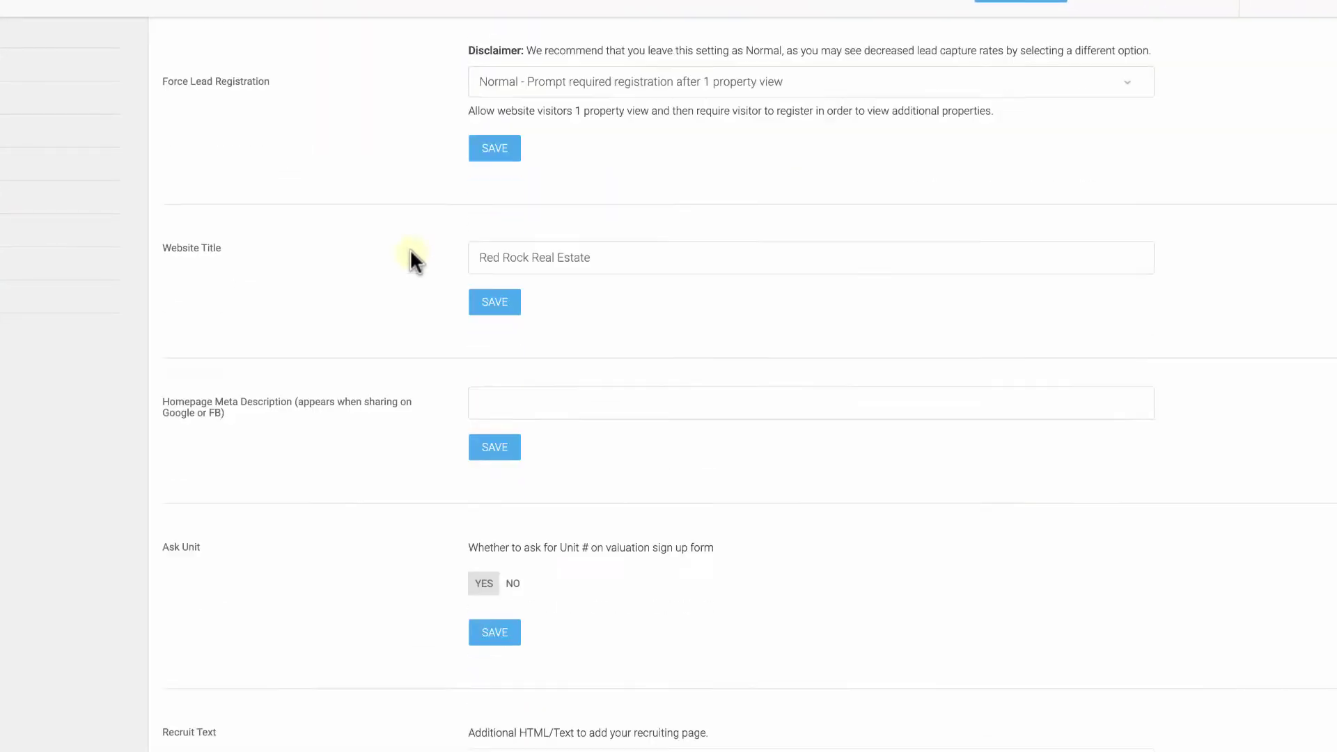
{"action": "scroll", "coordinate": [411, 254], "scroll_direction": "down", "scroll_amount": 7}
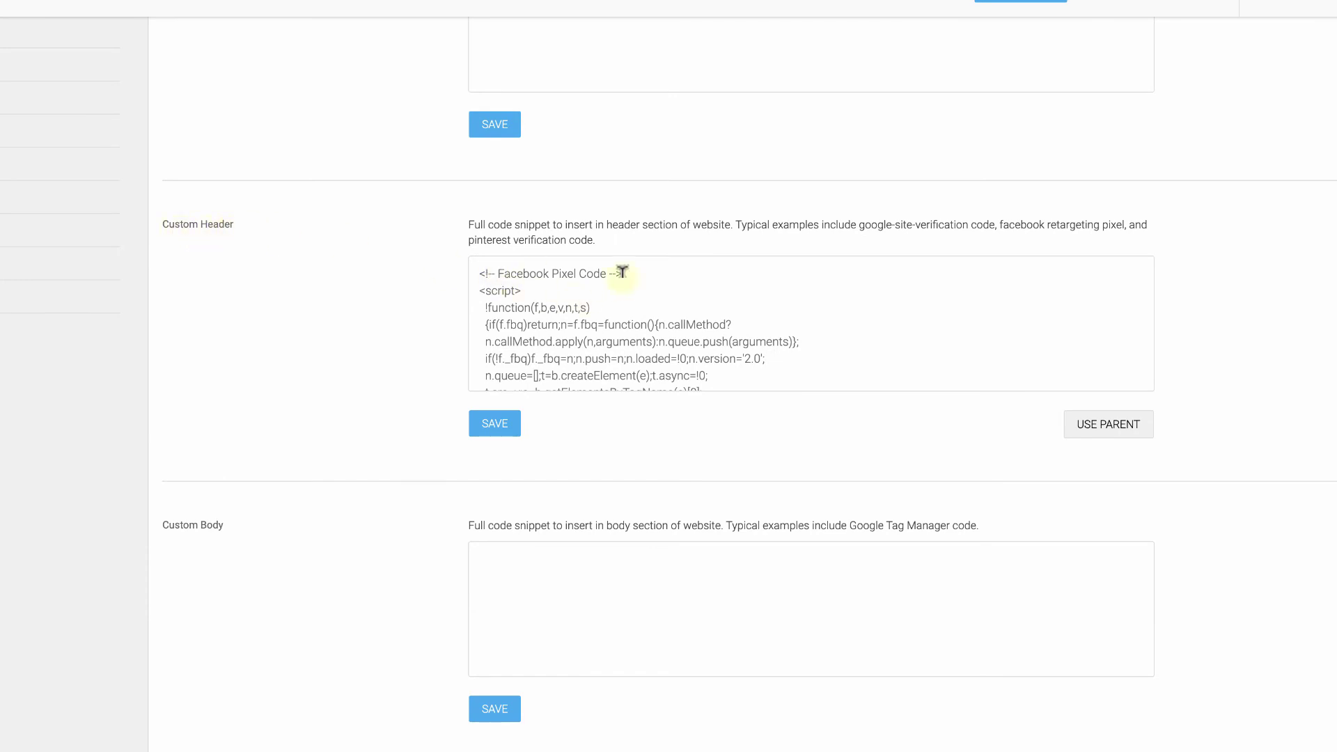
{"action": "left_click", "coordinate": [474, 261]}
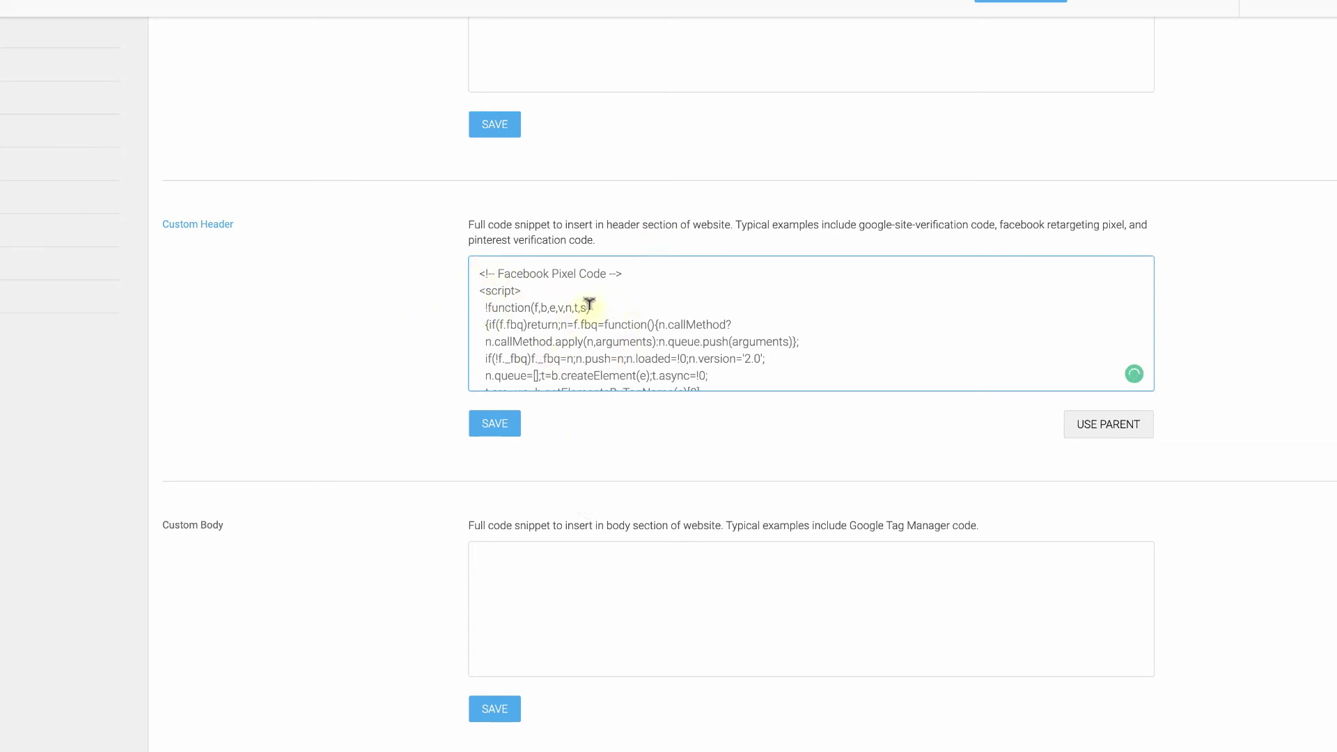
{"action": "scroll", "coordinate": [588, 304], "scroll_direction": "down", "scroll_amount": 6}
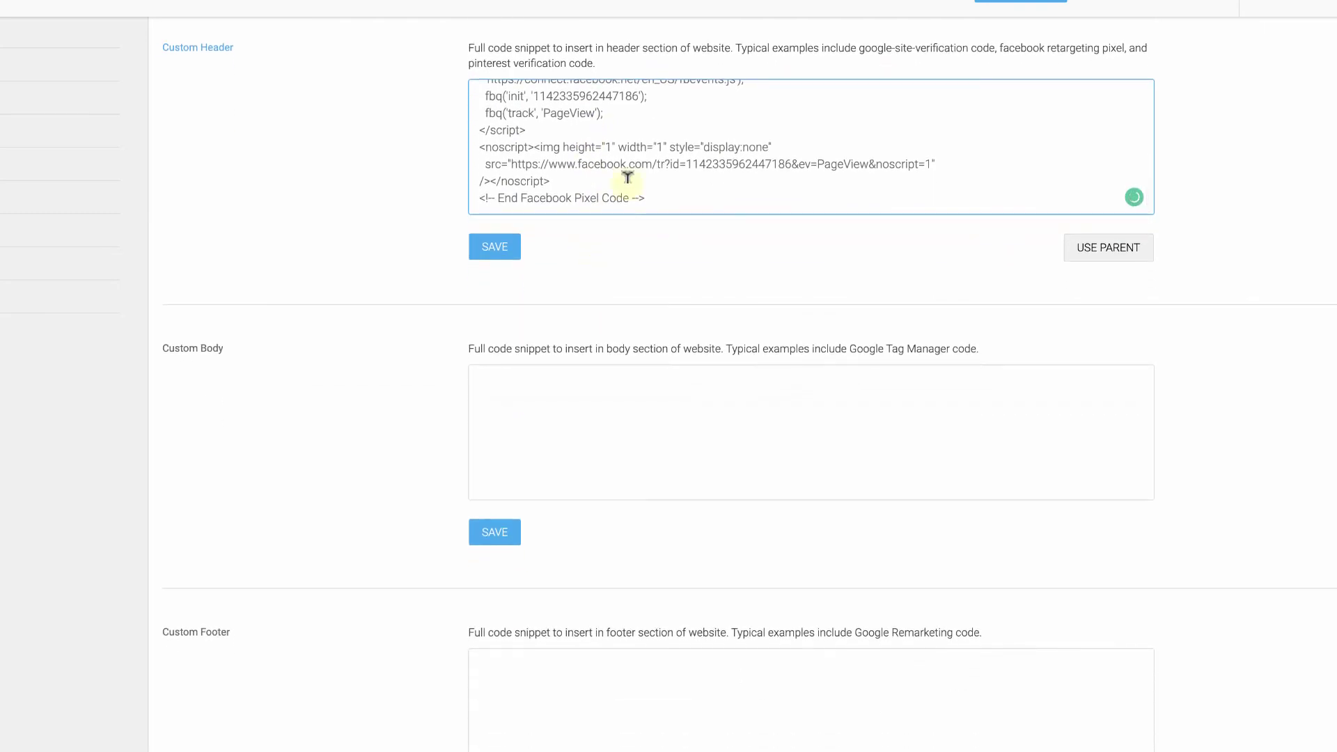
{"action": "scroll", "coordinate": [670, 169], "scroll_direction": "up", "scroll_amount": 1}
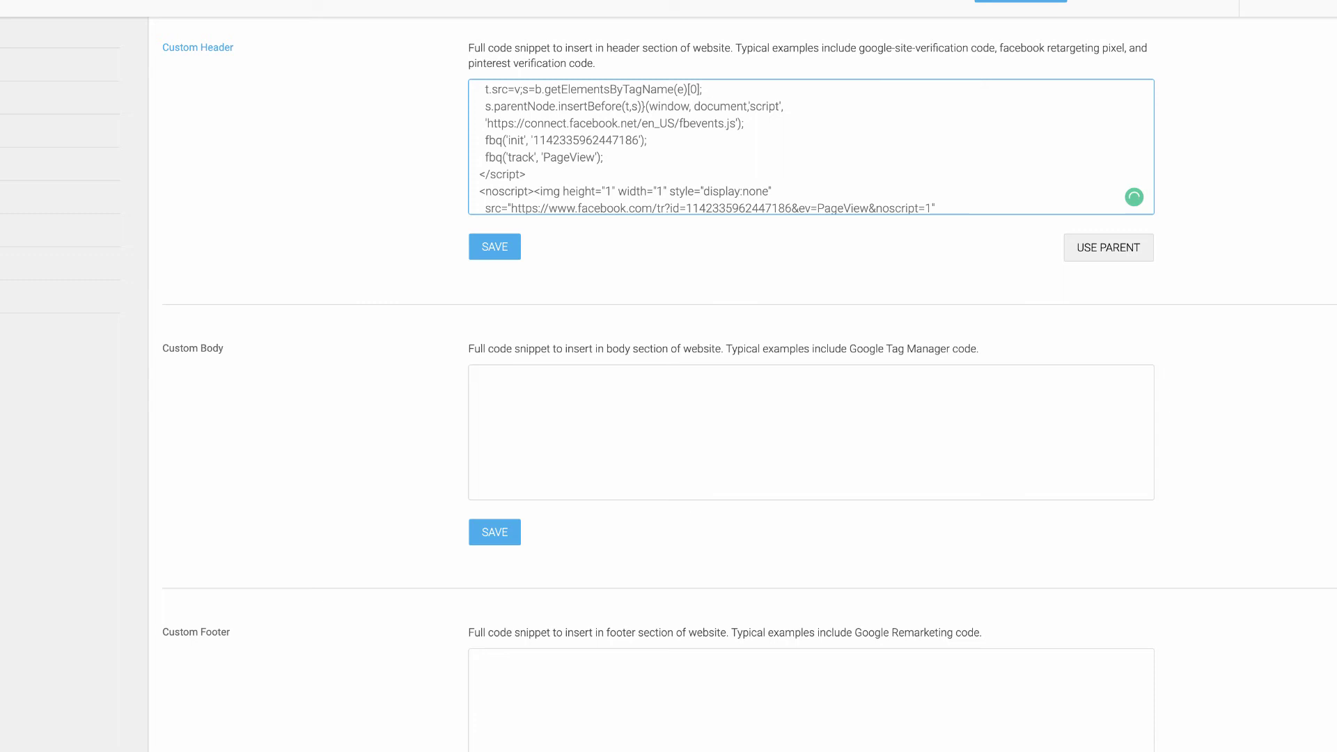
Show the Facebook Pixel Code file on the right half, beside the Custom Header field
{"action": "key", "text": "super+Tab"}
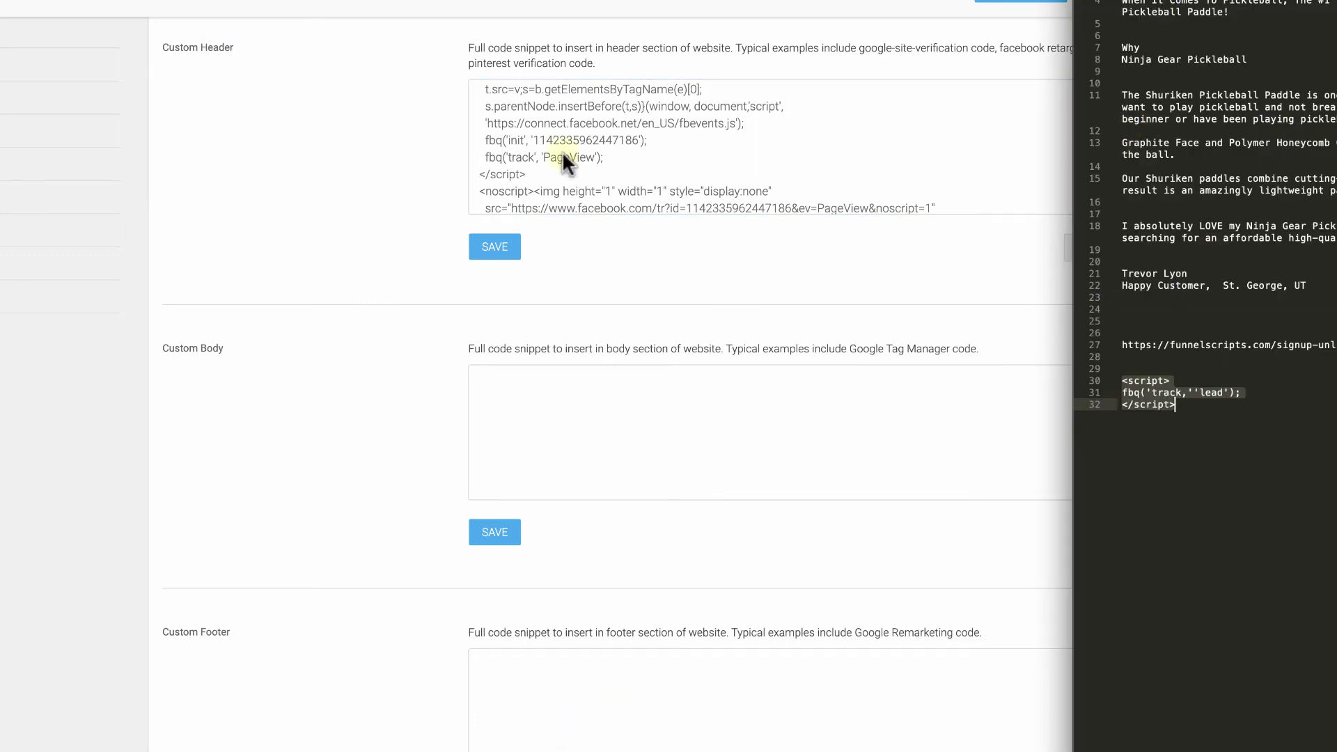
{"action": "key", "text": "super+Tab"}
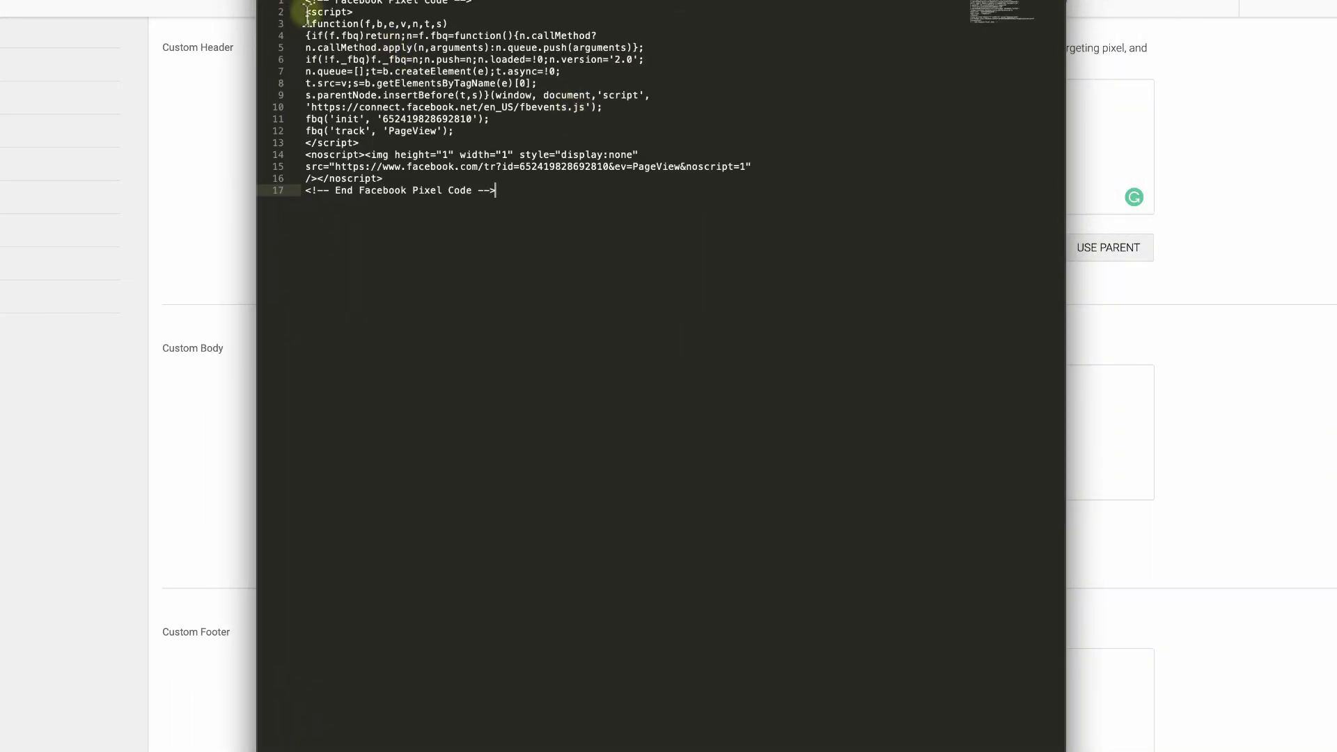
{"action": "left_click_drag", "start_coordinate": [435, 0], "coordinate": [1126, 28]}
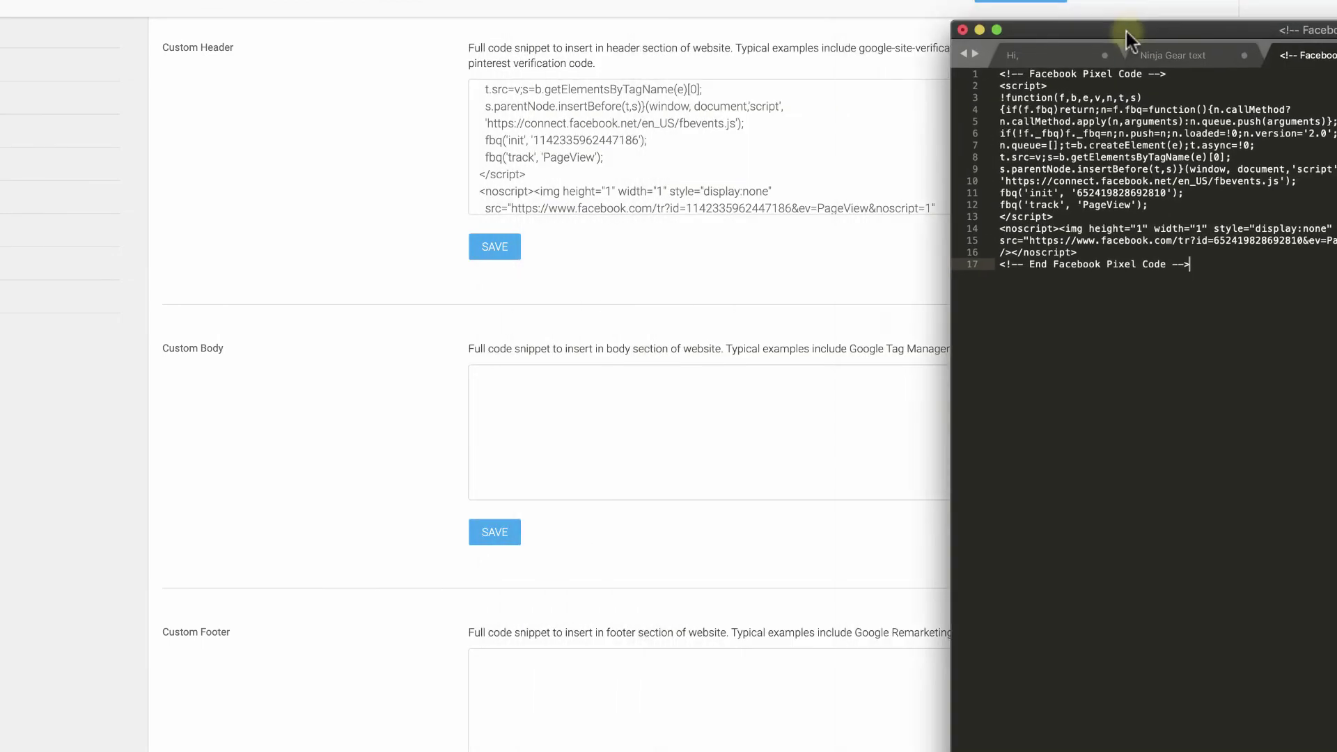
{"action": "left_click", "coordinate": [811, 148]}
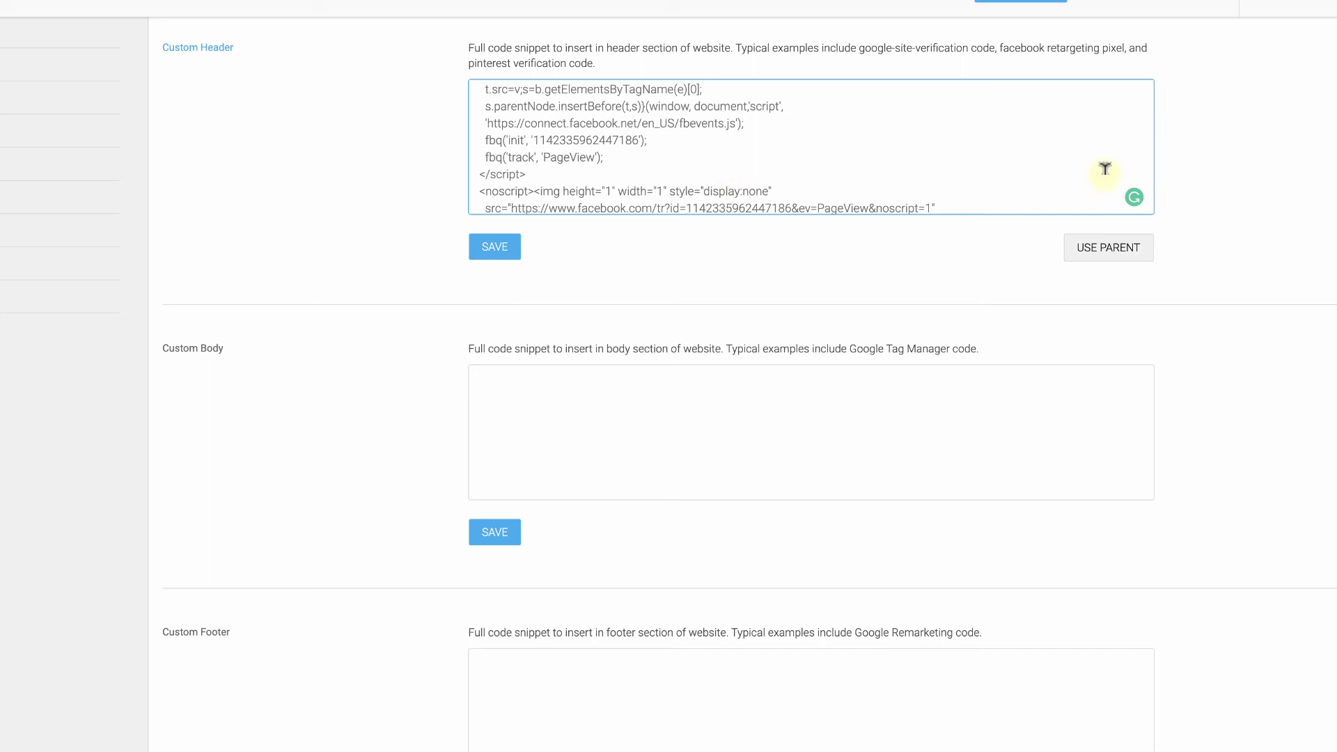
Copy the pixel base code again and save kvCORE's Custom Header
{"action": "key", "text": "super+Tab"}
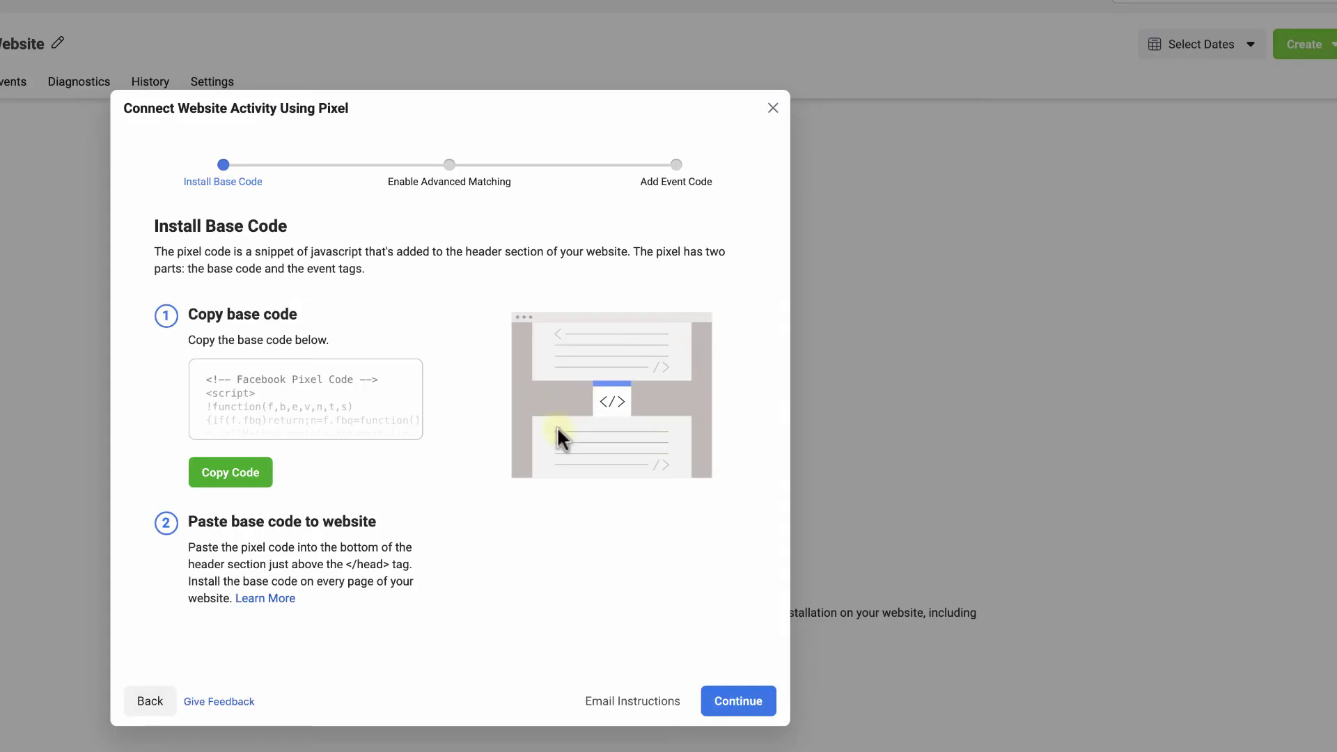
{"action": "left_click", "coordinate": [237, 477]}
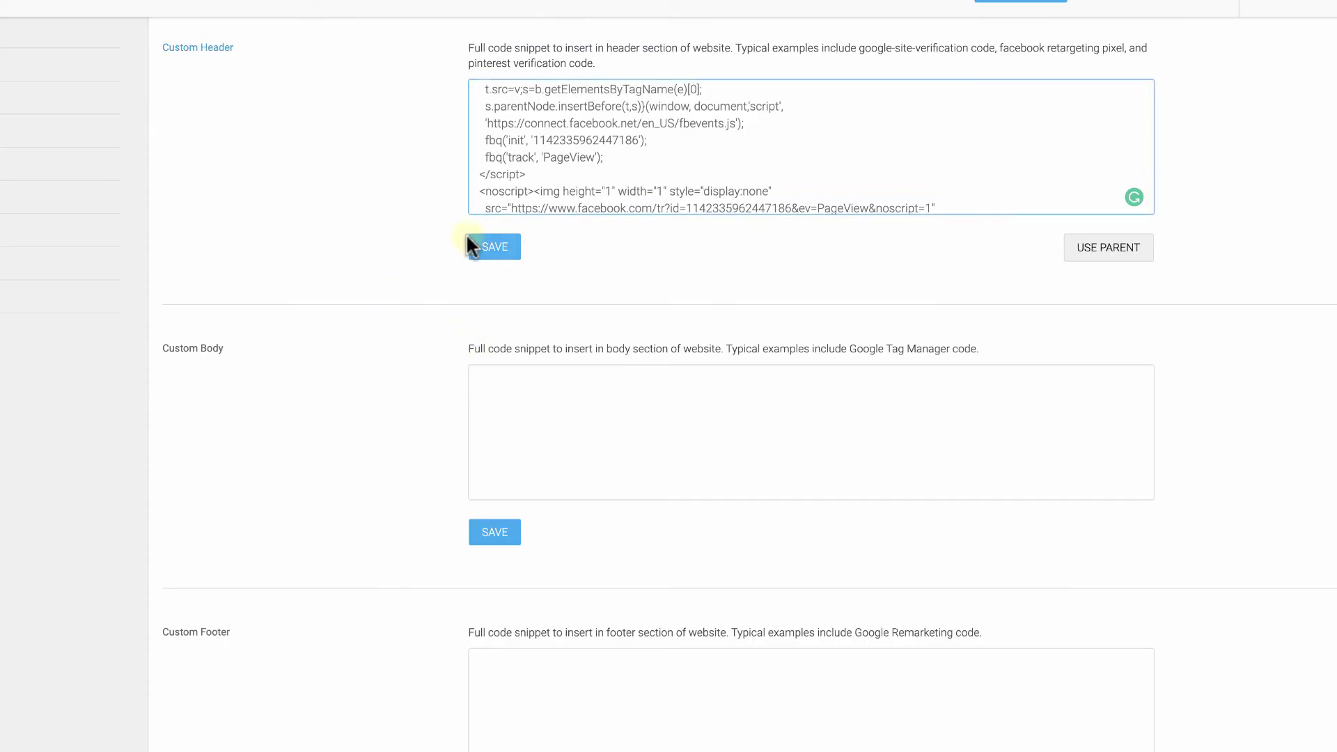
{"action": "left_click", "coordinate": [510, 251]}
{"action": "left_click", "coordinate": [498, 267]}
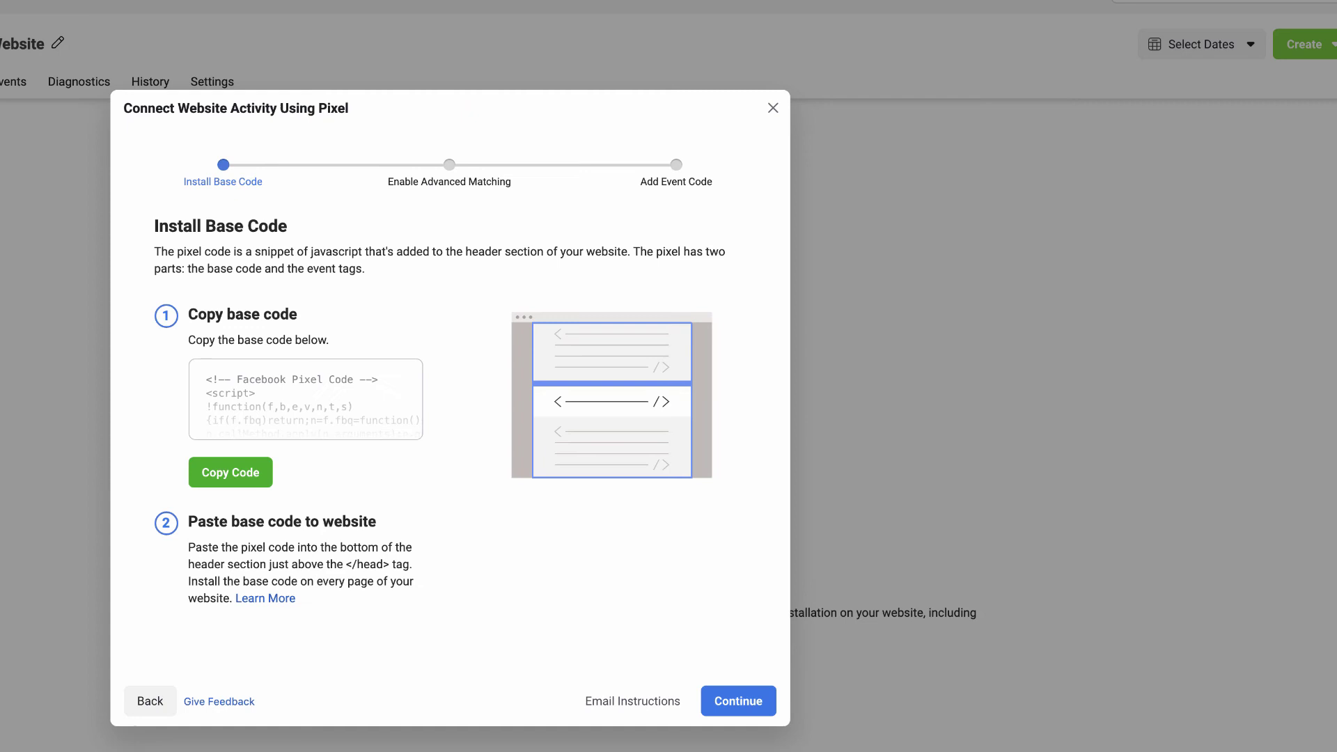
Enable Automatic Advanced Matching for the KV Core Website pixel and continue
{"action": "left_click", "coordinate": [730, 702]}
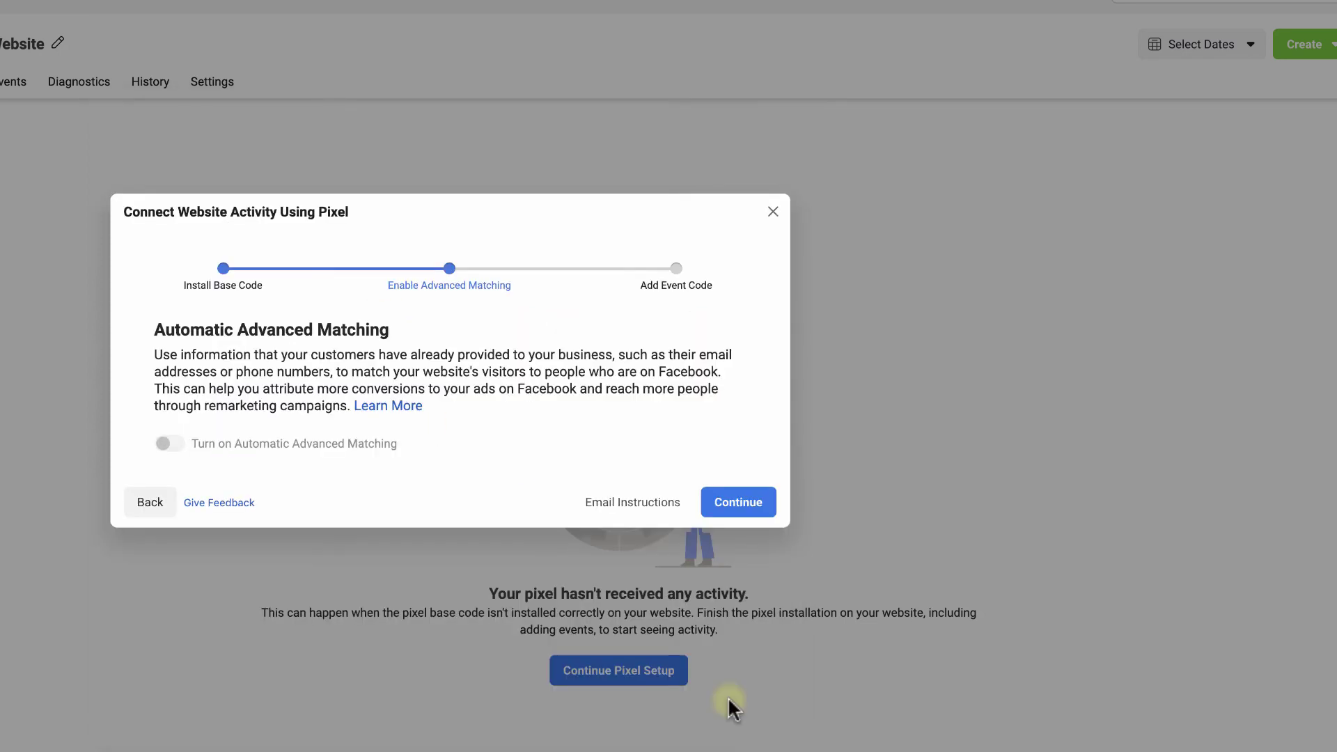
{"action": "left_click", "coordinate": [174, 444]}
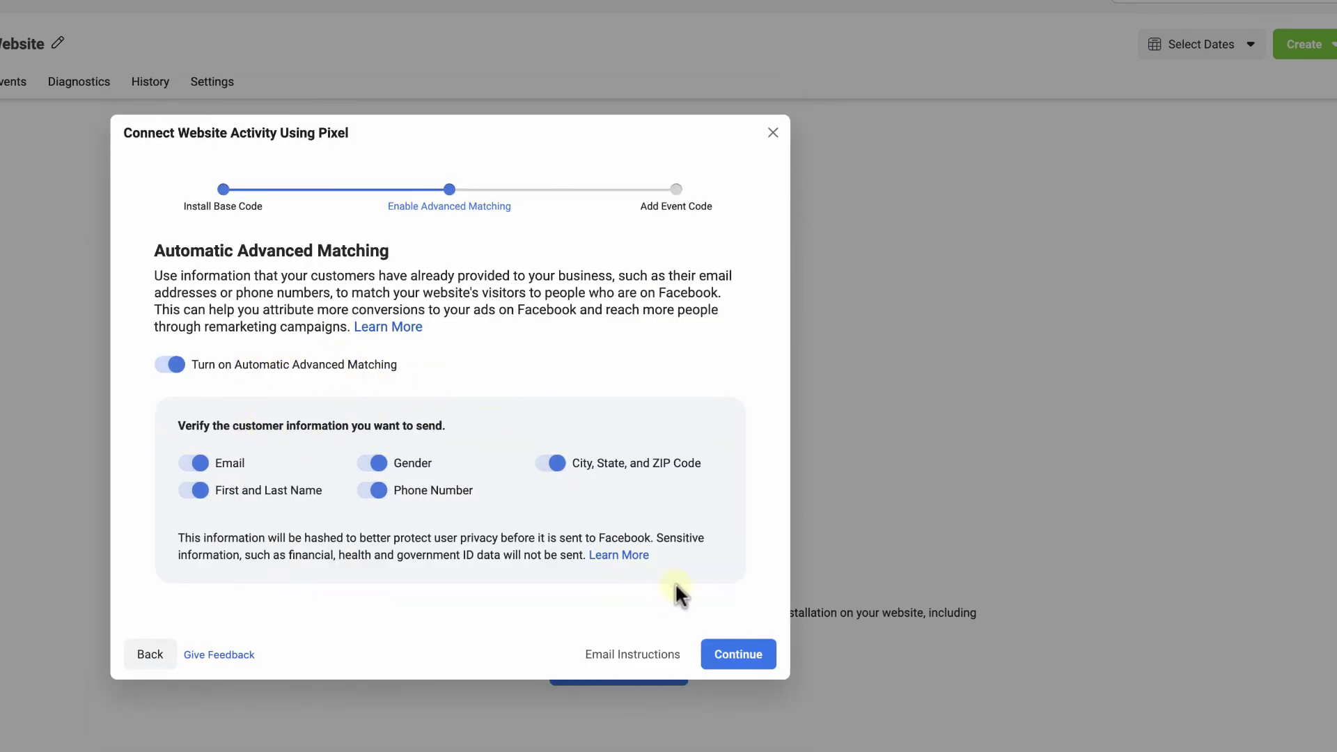
{"action": "left_click", "coordinate": [742, 658]}
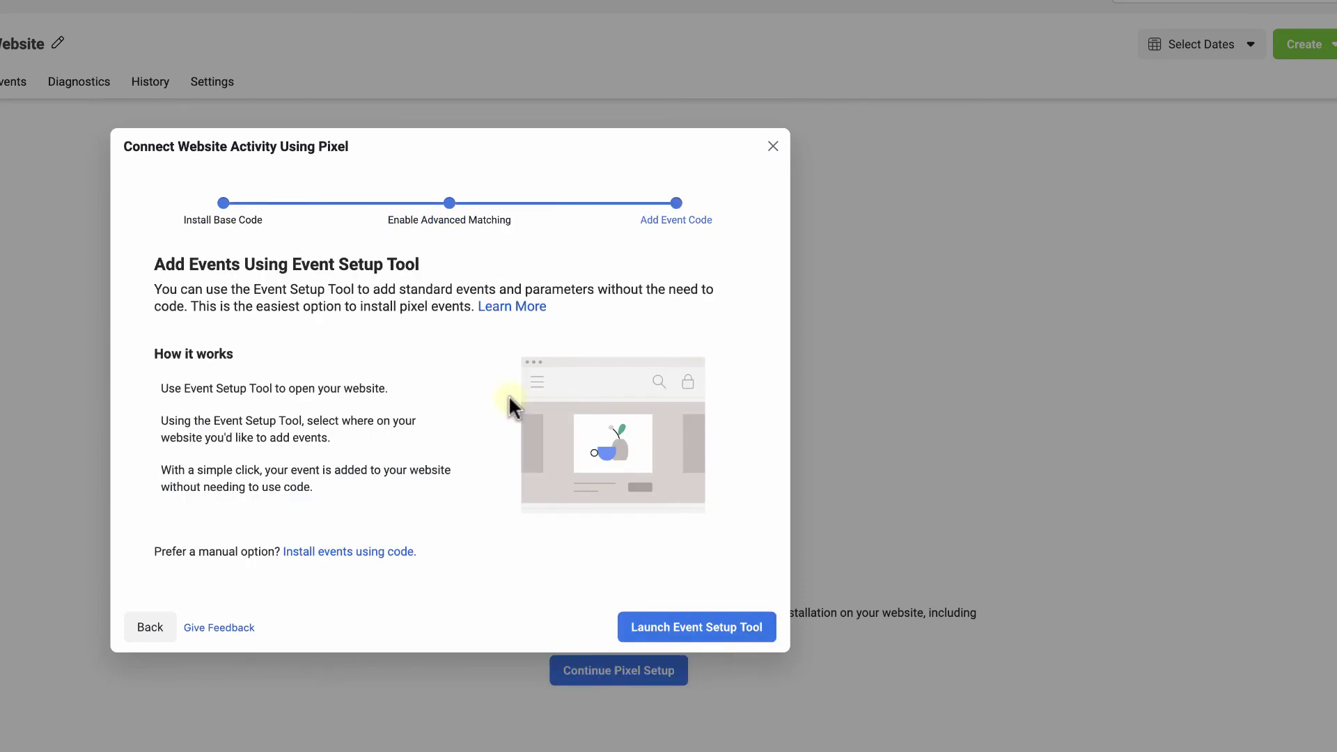
Open the Event Setup Tool, then cancel it without adding any events to the KV Core Website pixel
{"action": "left_click", "coordinate": [713, 633]}
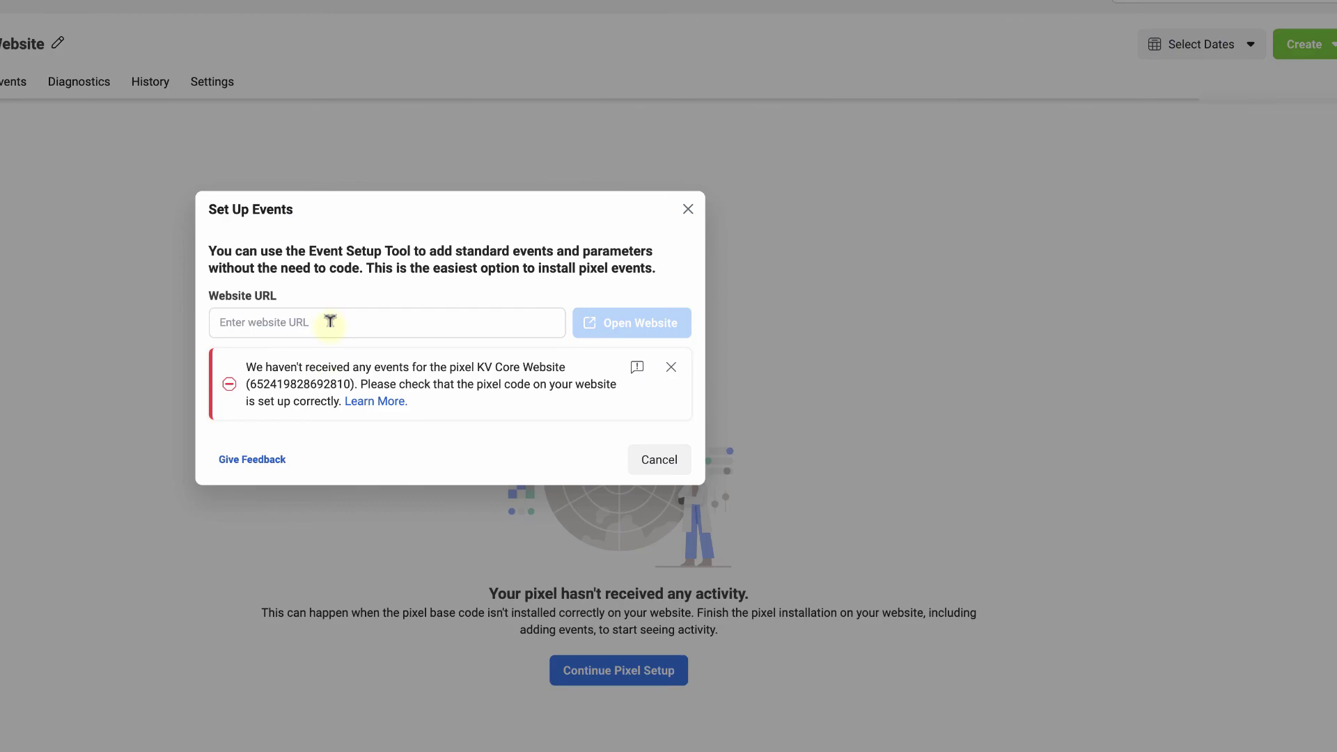
{"action": "left_click", "coordinate": [330, 322]}
{"action": "left_click", "coordinate": [1043, 679]}
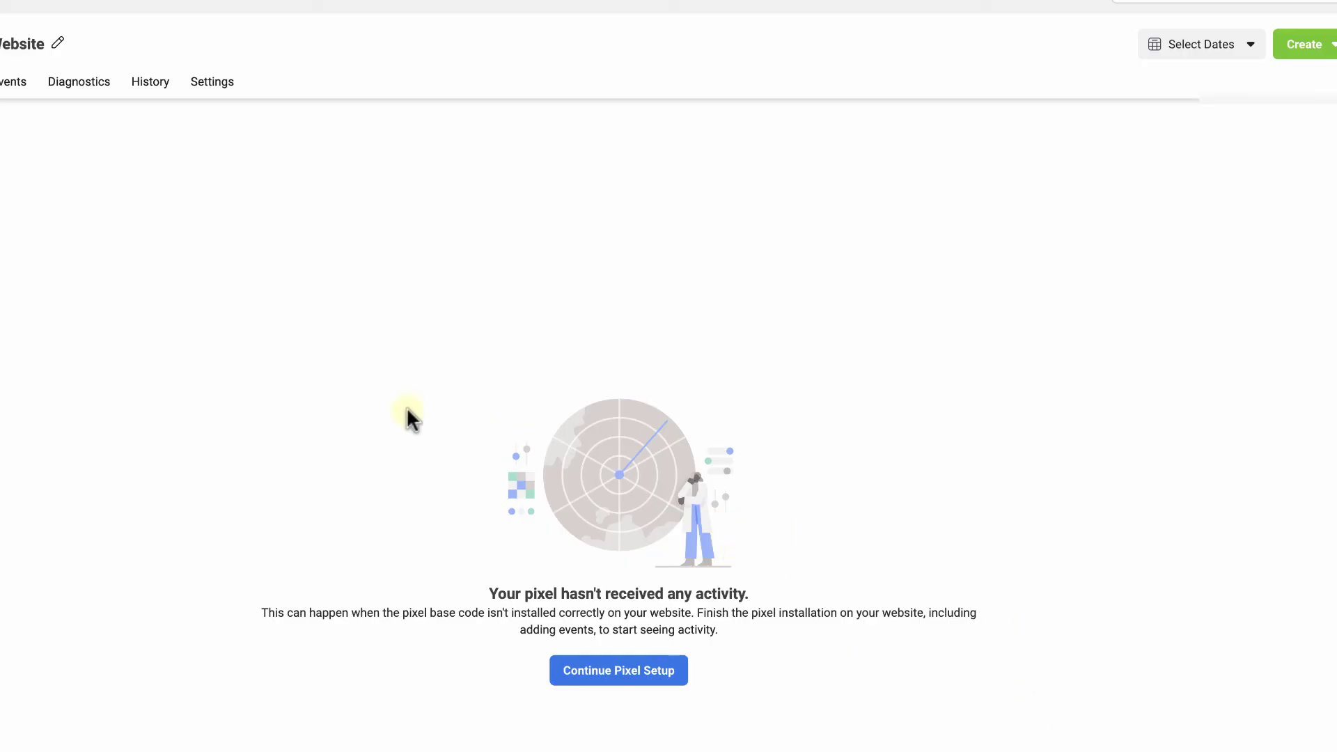